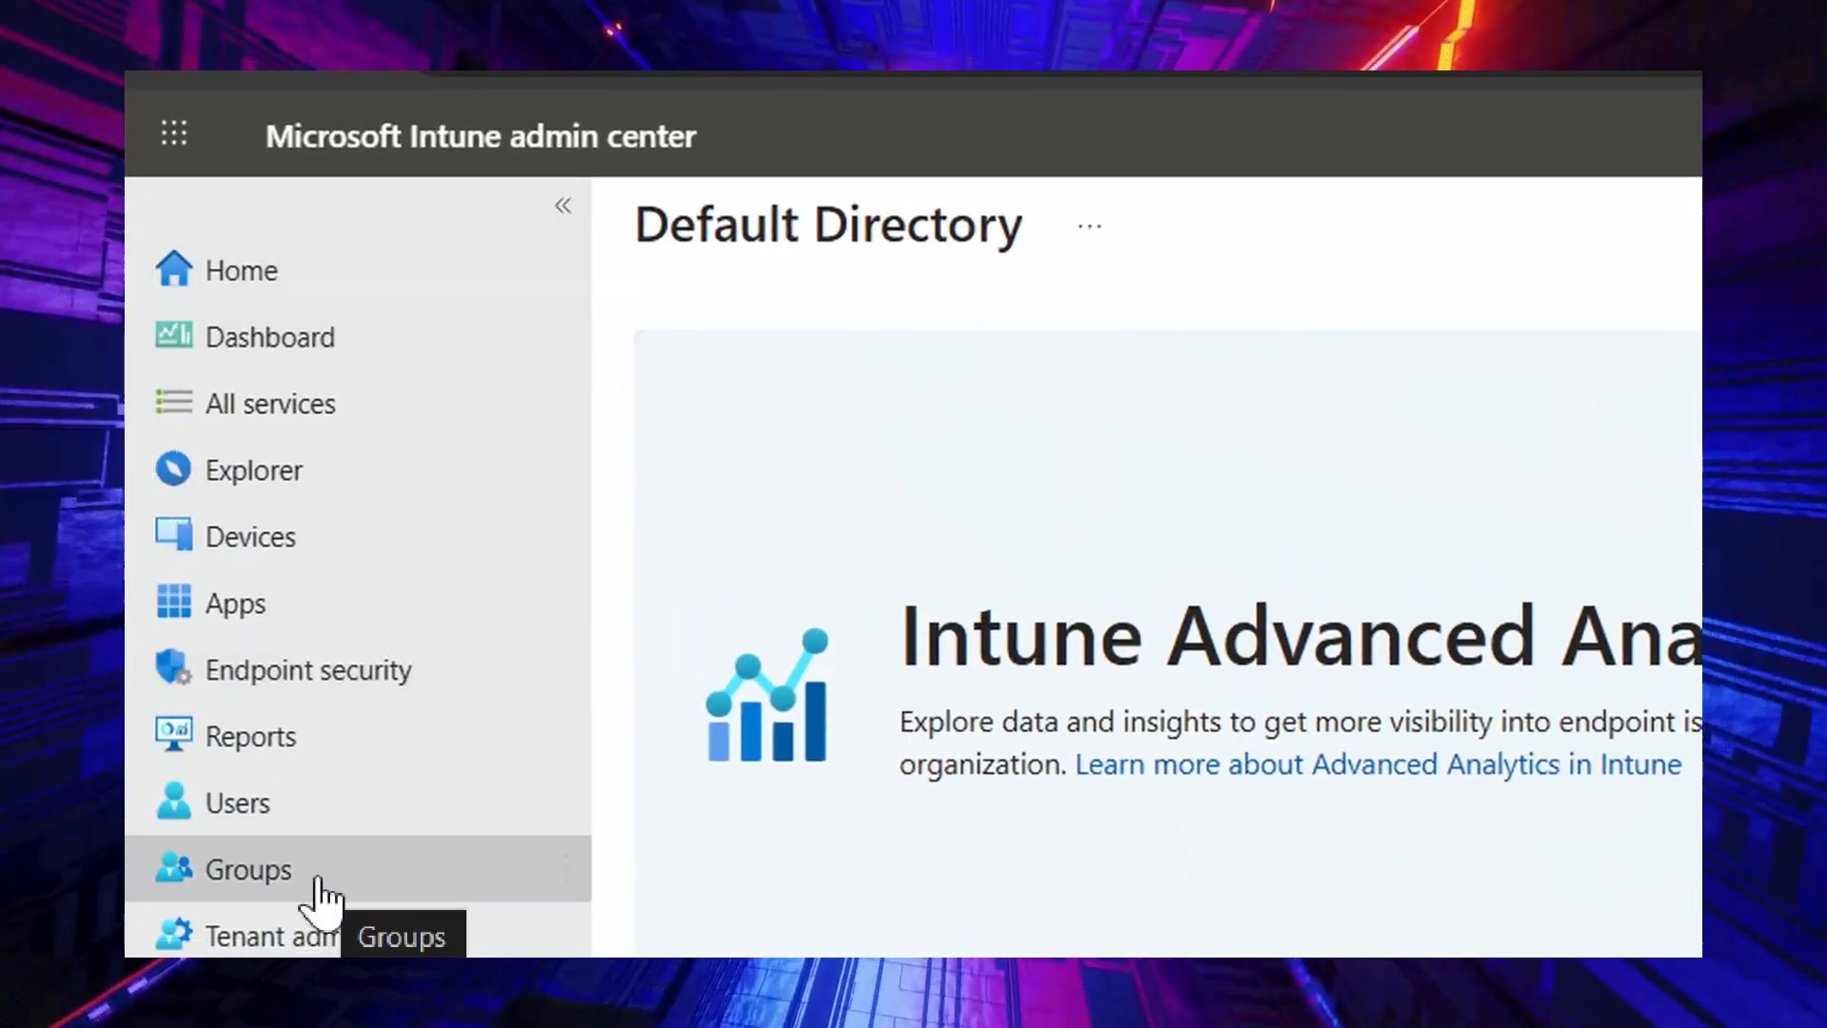
Open the Microsoft Defender for Endpoint setup page within Intune's Endpoint security section
{"action": "left_click", "coordinate": [335, 695]}
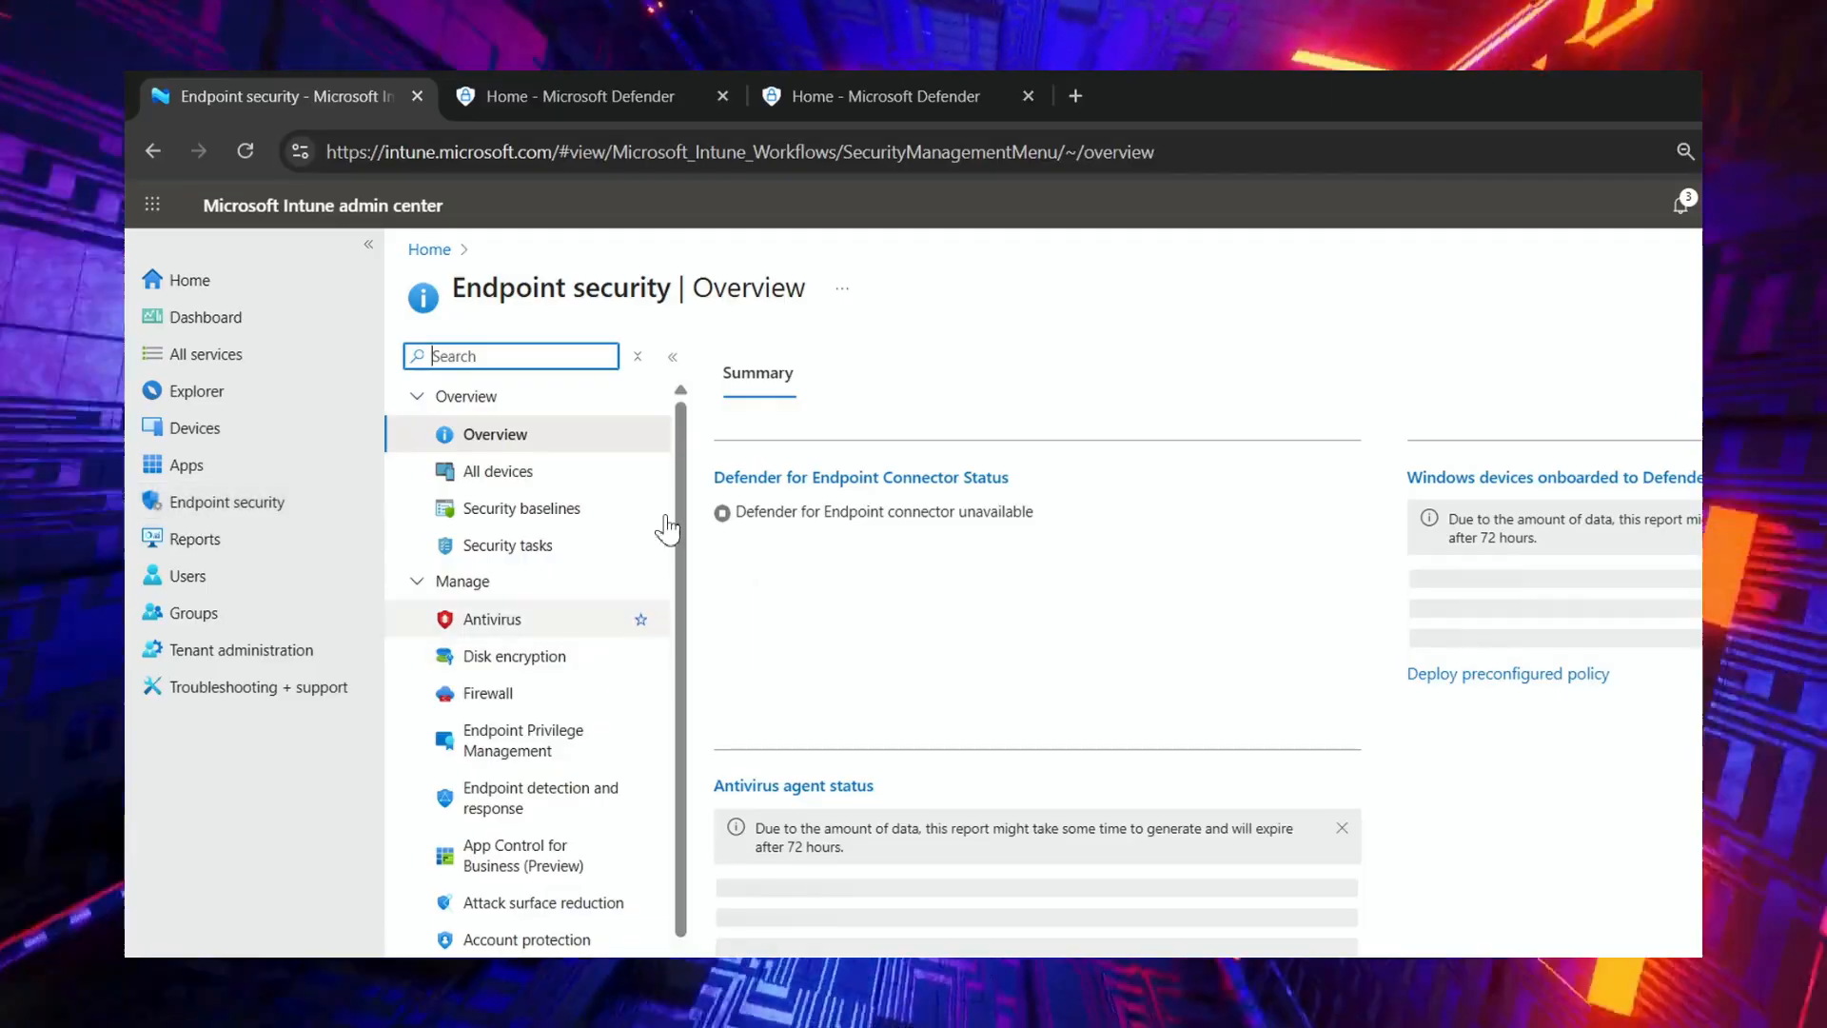
{"action": "scroll", "coordinate": [600, 618], "scroll_direction": "down", "scroll_amount": 2}
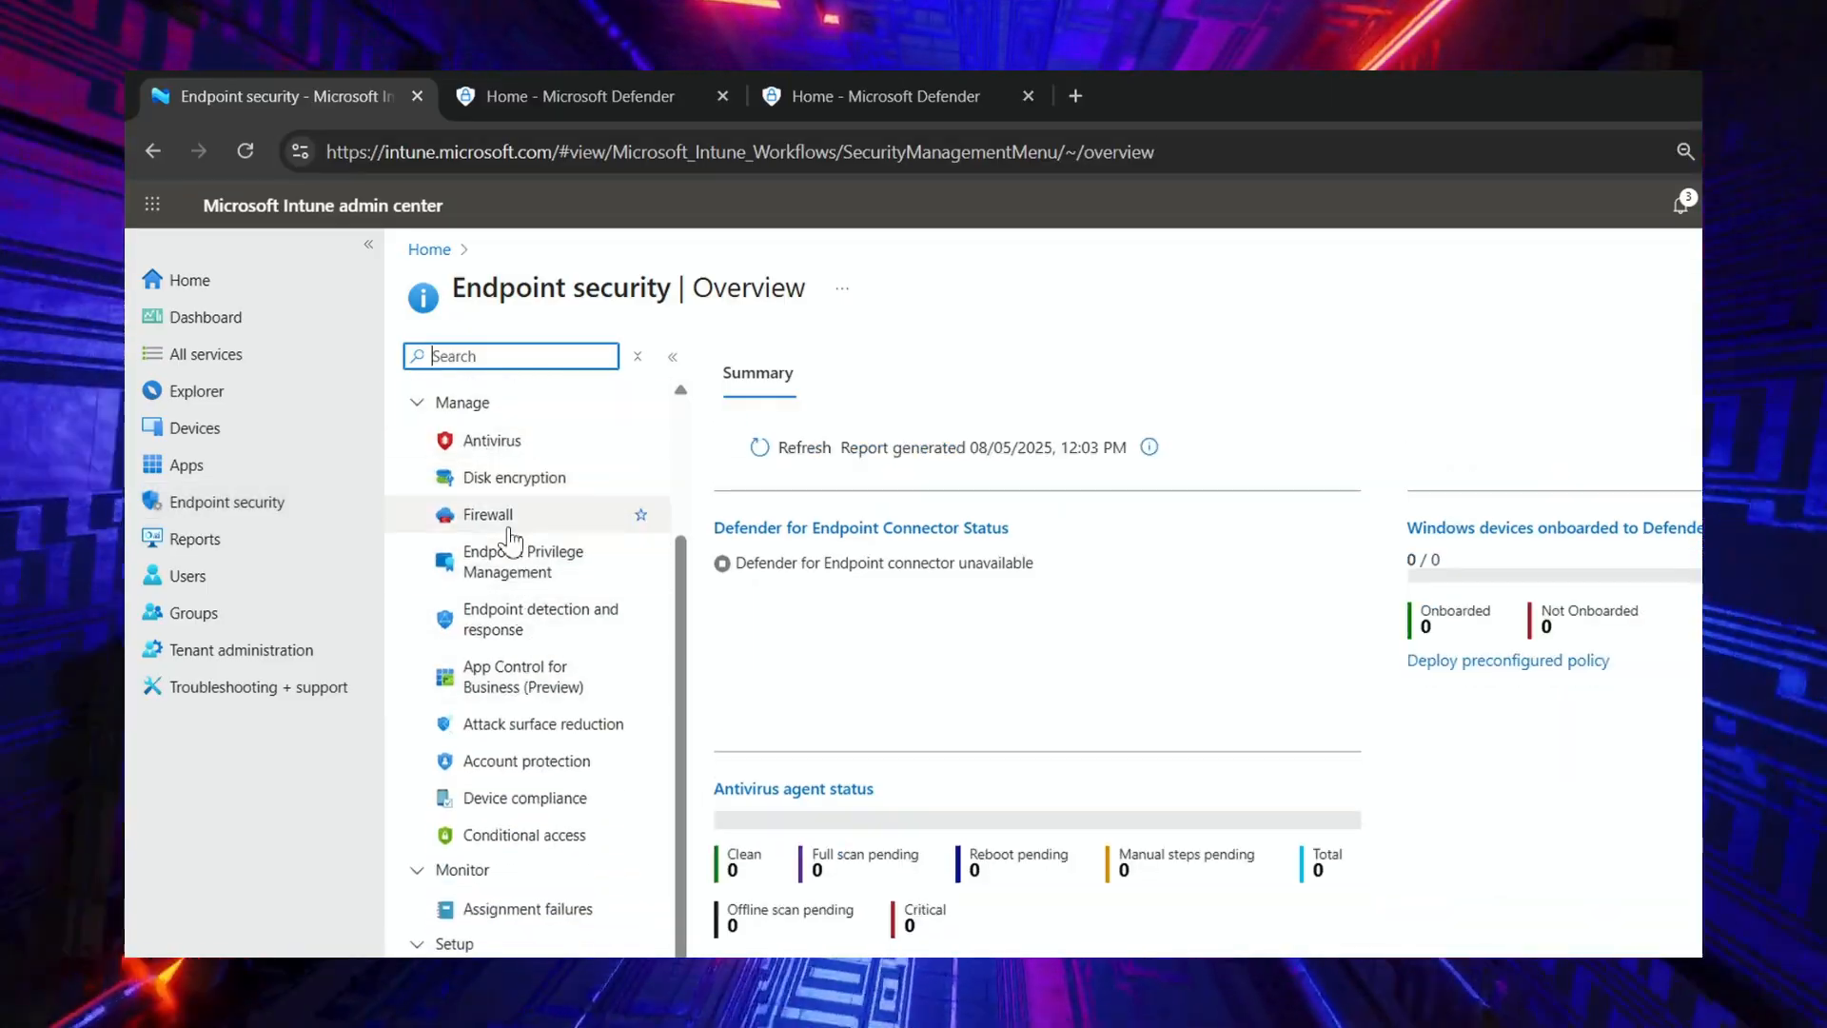
{"action": "scroll", "coordinate": [480, 570], "scroll_direction": "up", "scroll_amount": 2}
{"action": "scroll", "coordinate": [478, 483], "scroll_direction": "down", "scroll_amount": 3}
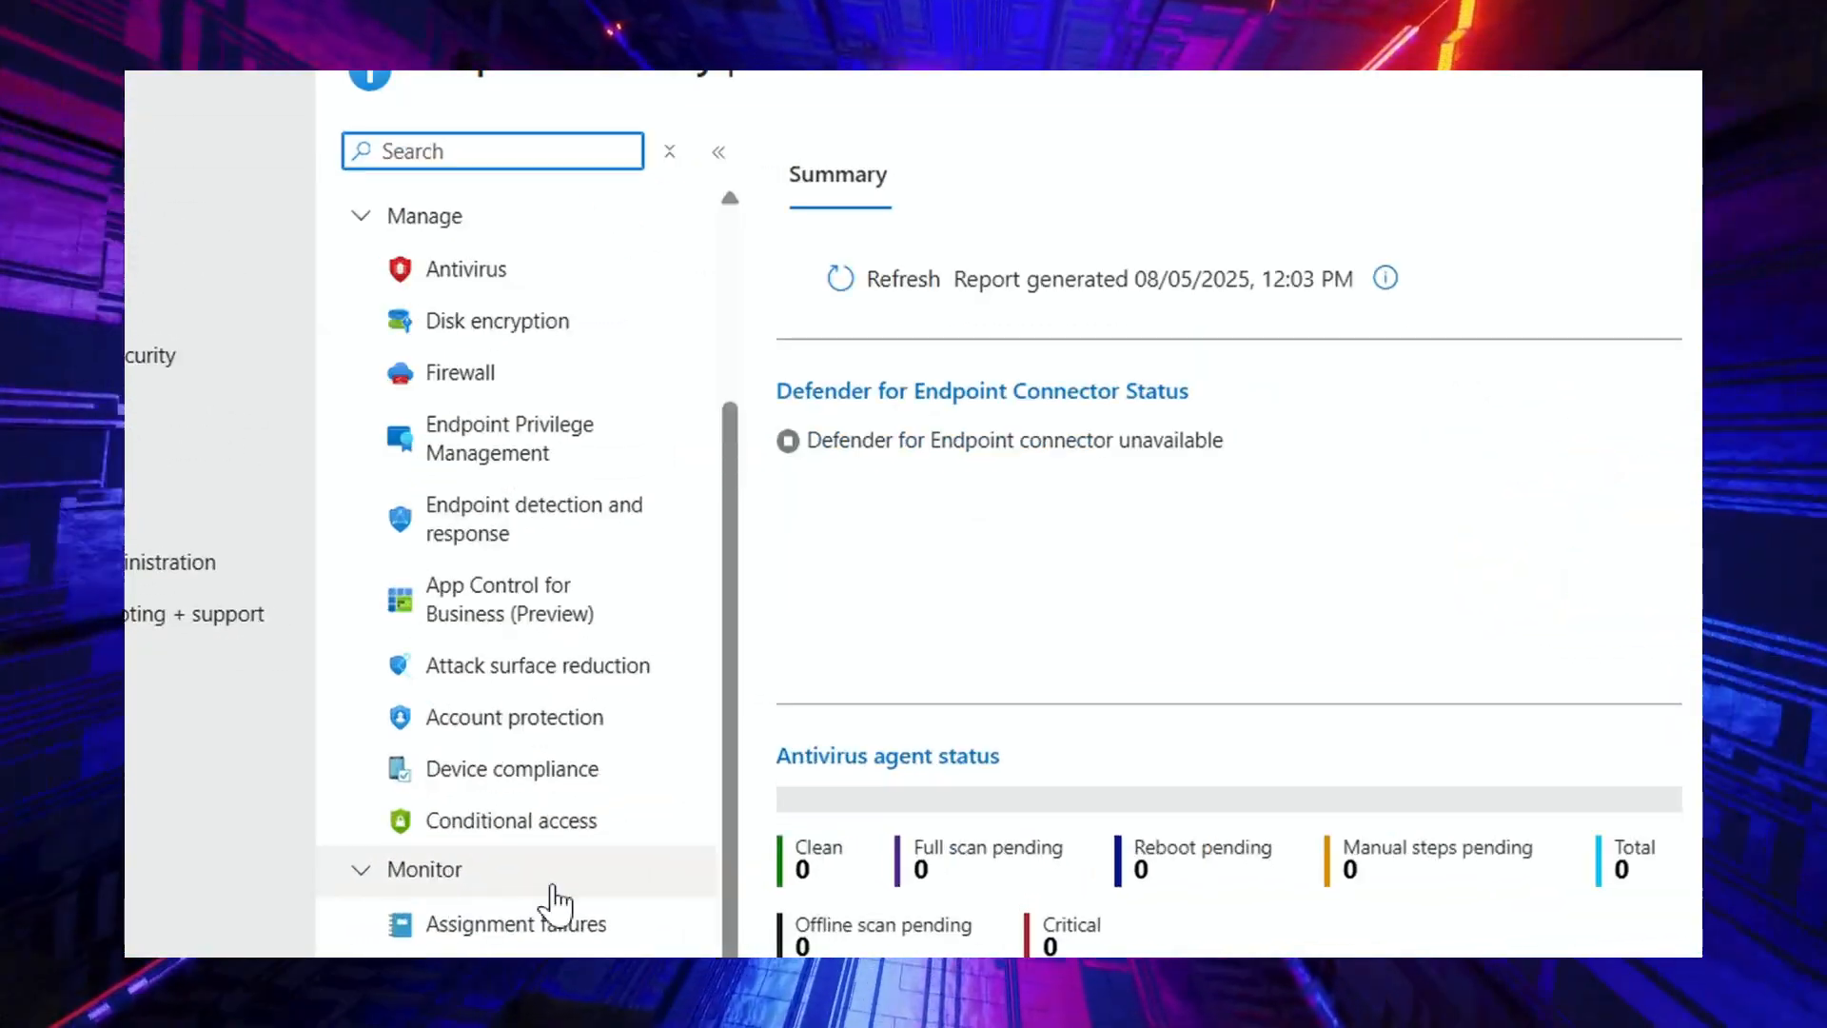
{"action": "scroll", "coordinate": [522, 938], "scroll_direction": "down", "scroll_amount": 2}
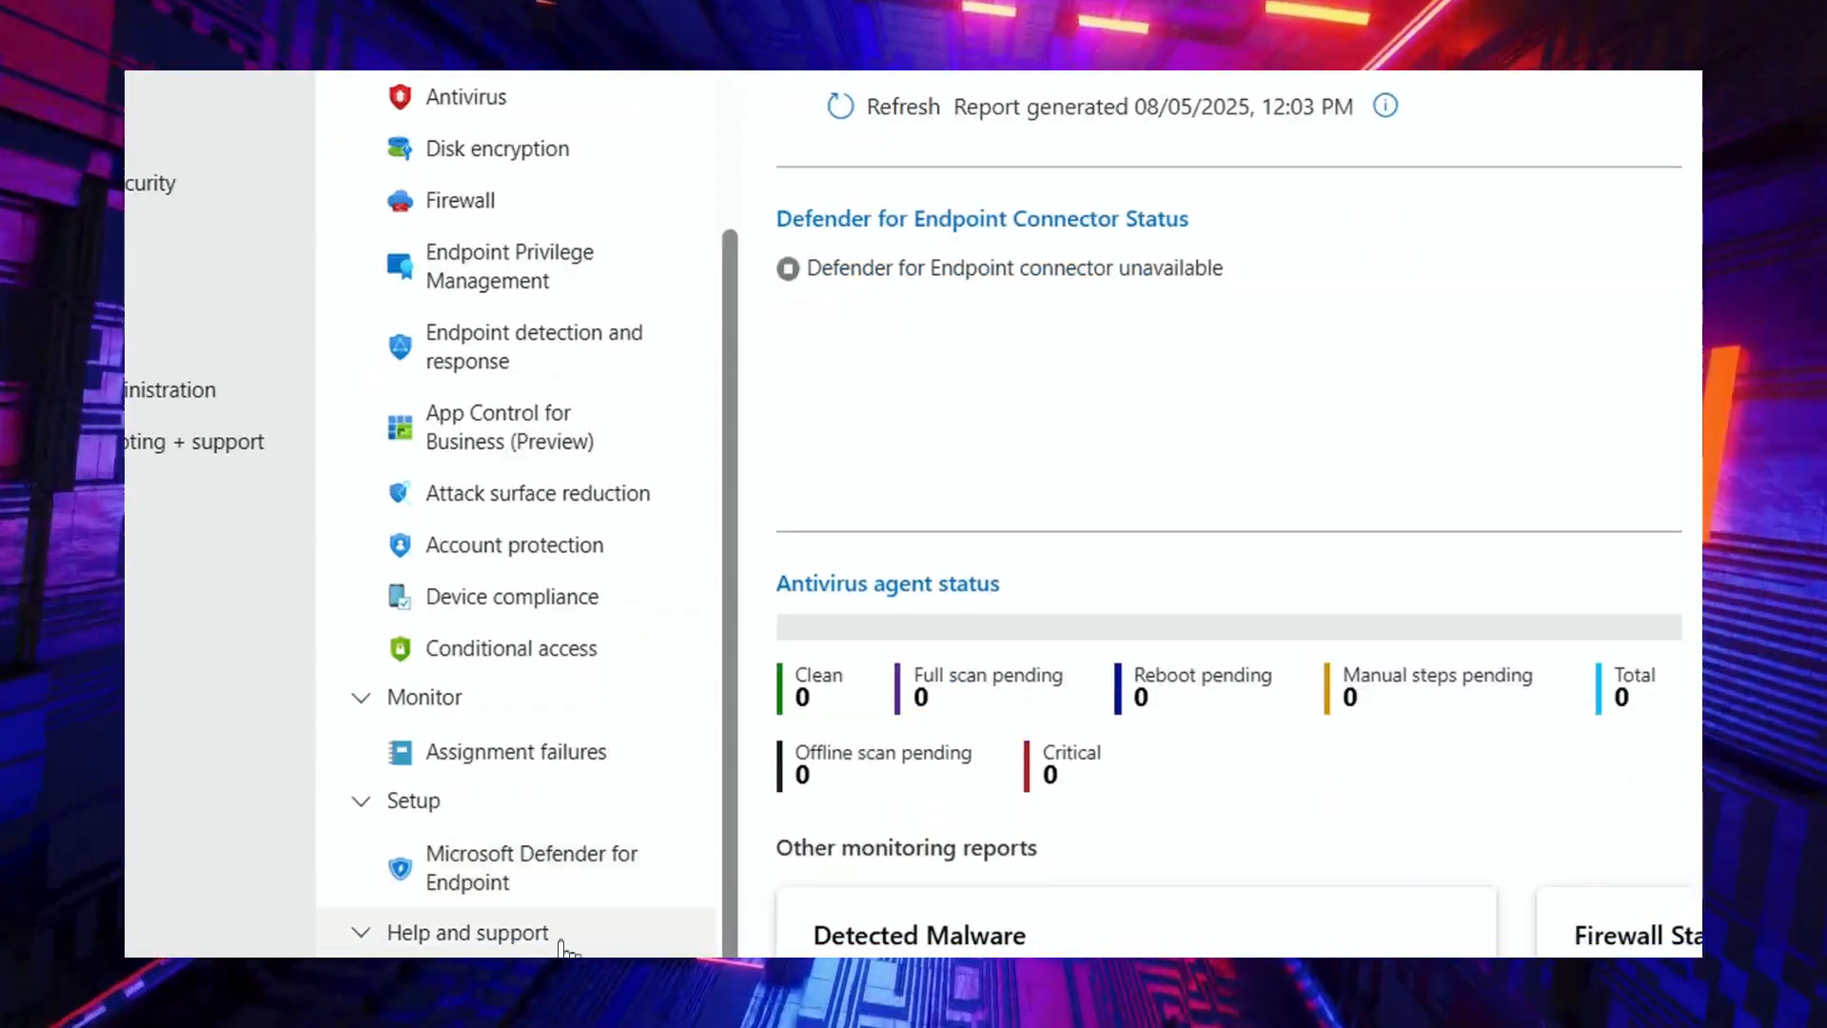
{"action": "scroll", "coordinate": [441, 857], "scroll_direction": "down", "scroll_amount": 1}
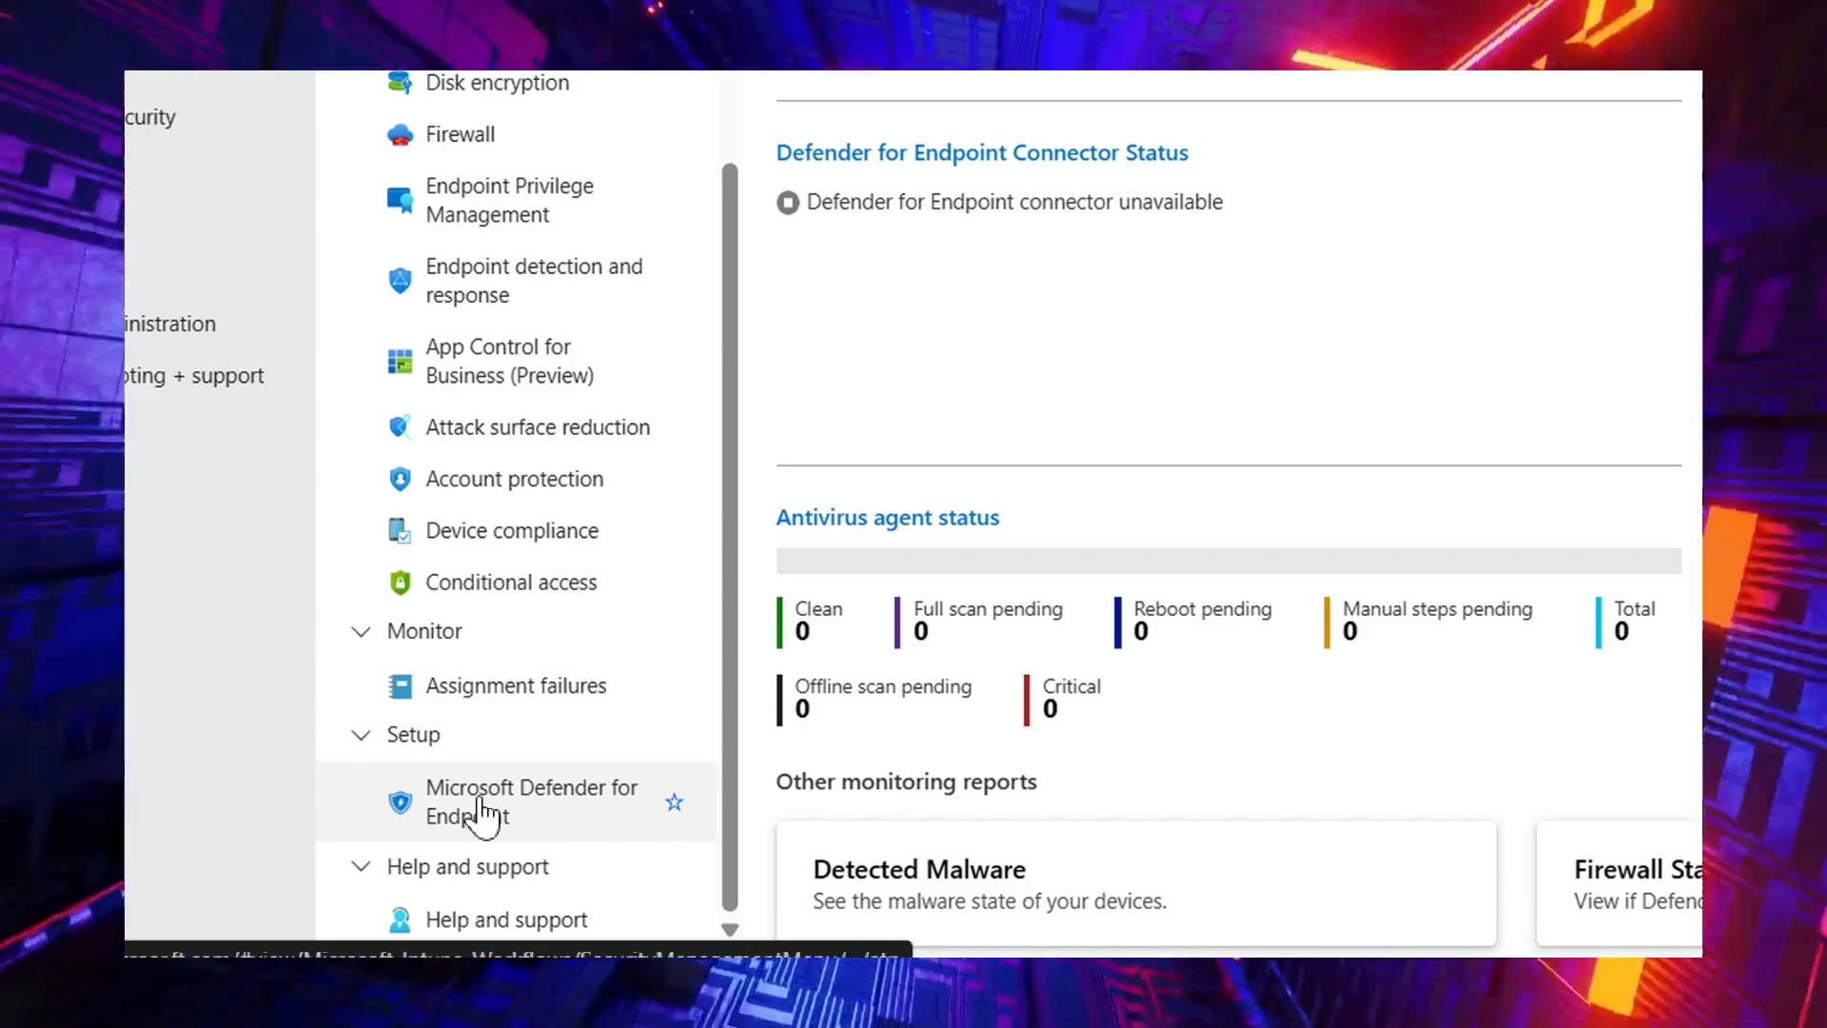
{"action": "left_click", "coordinate": [482, 816]}
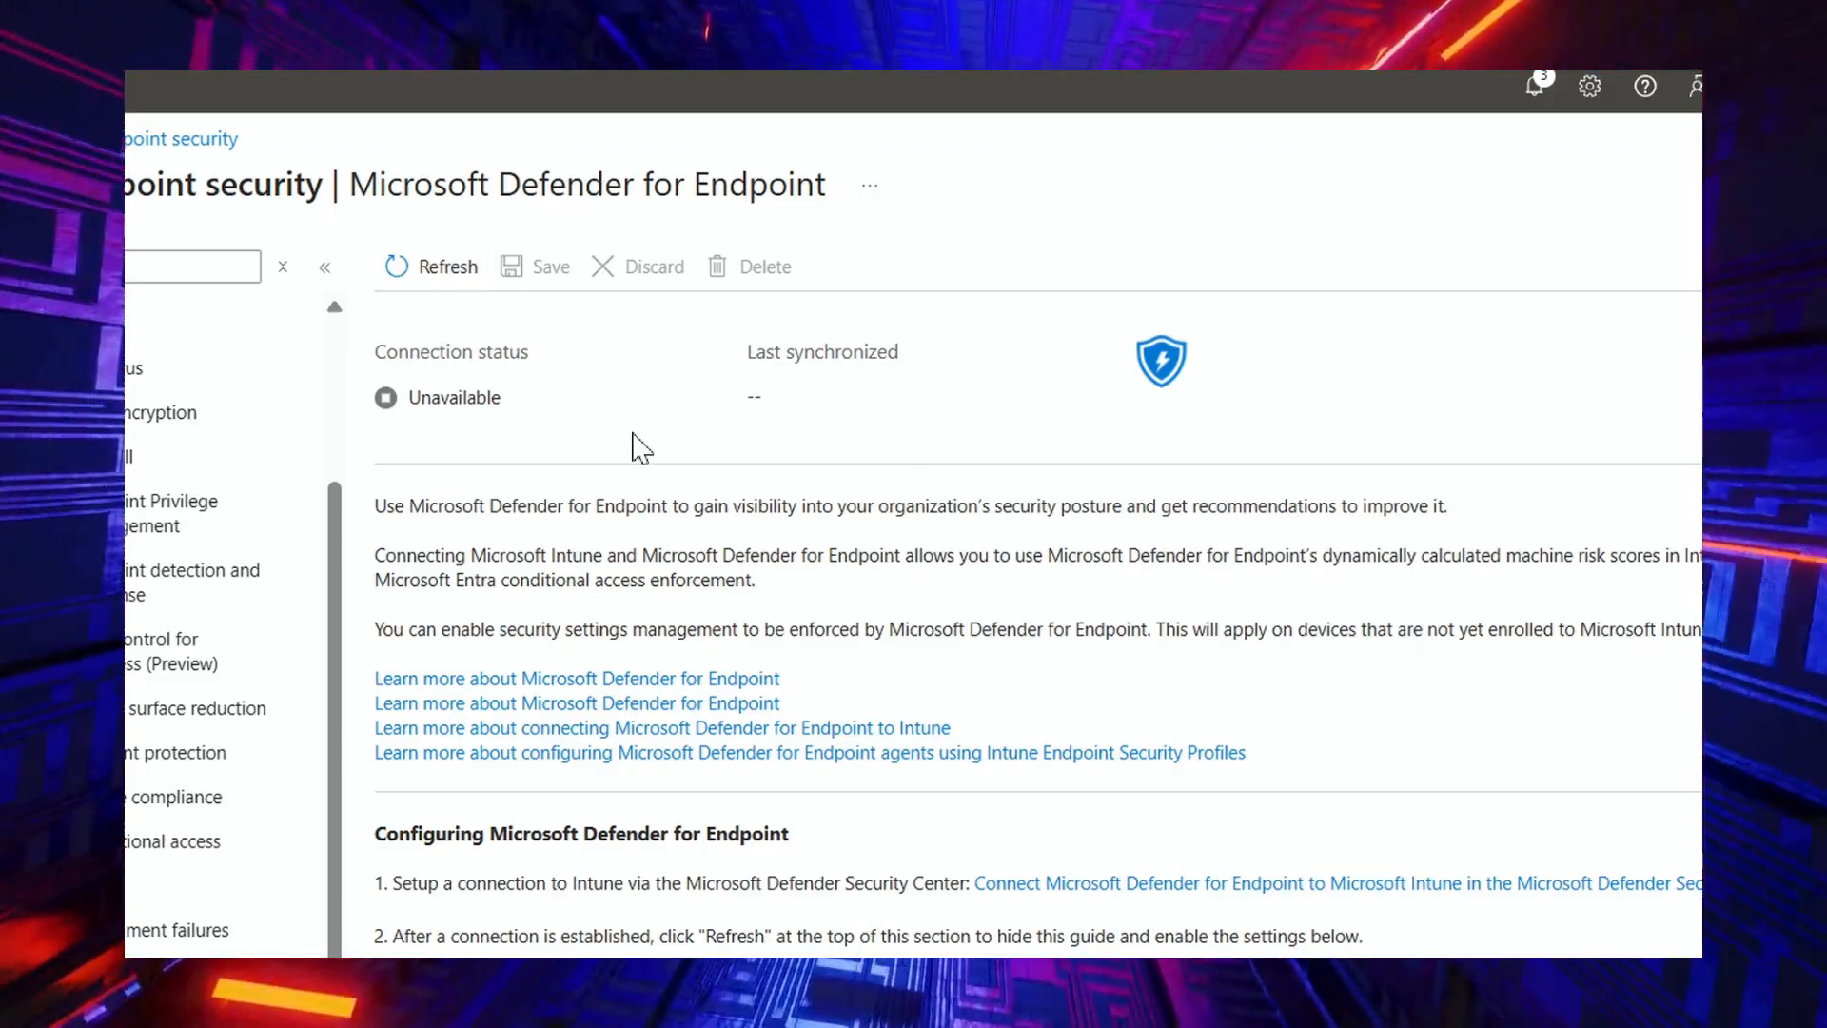
Examine the Defender for Endpoint connection status, the configuration instructions and the connector setting toggles
{"action": "scroll", "coordinate": [645, 704], "scroll_direction": "down", "scroll_amount": 1}
{"action": "scroll", "coordinate": [644, 703], "scroll_direction": "up", "scroll_amount": 1}
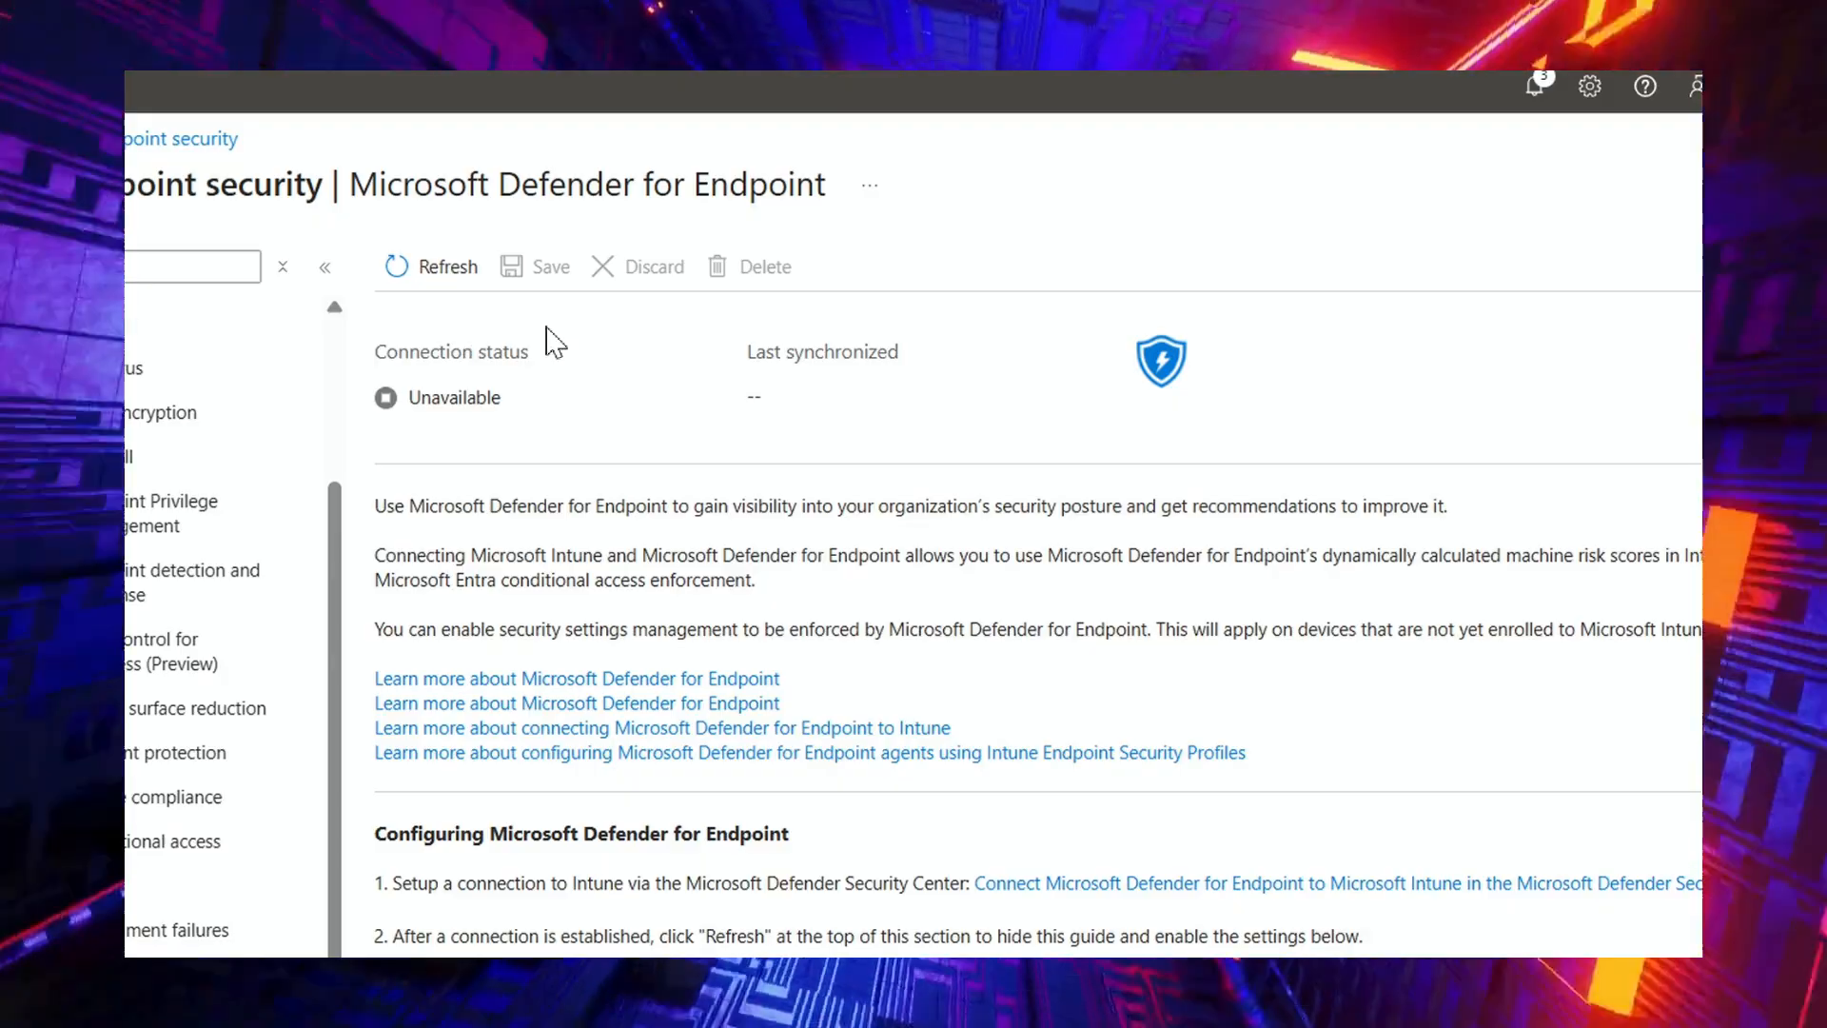
{"action": "scroll", "coordinate": [627, 583], "scroll_direction": "down", "scroll_amount": 3}
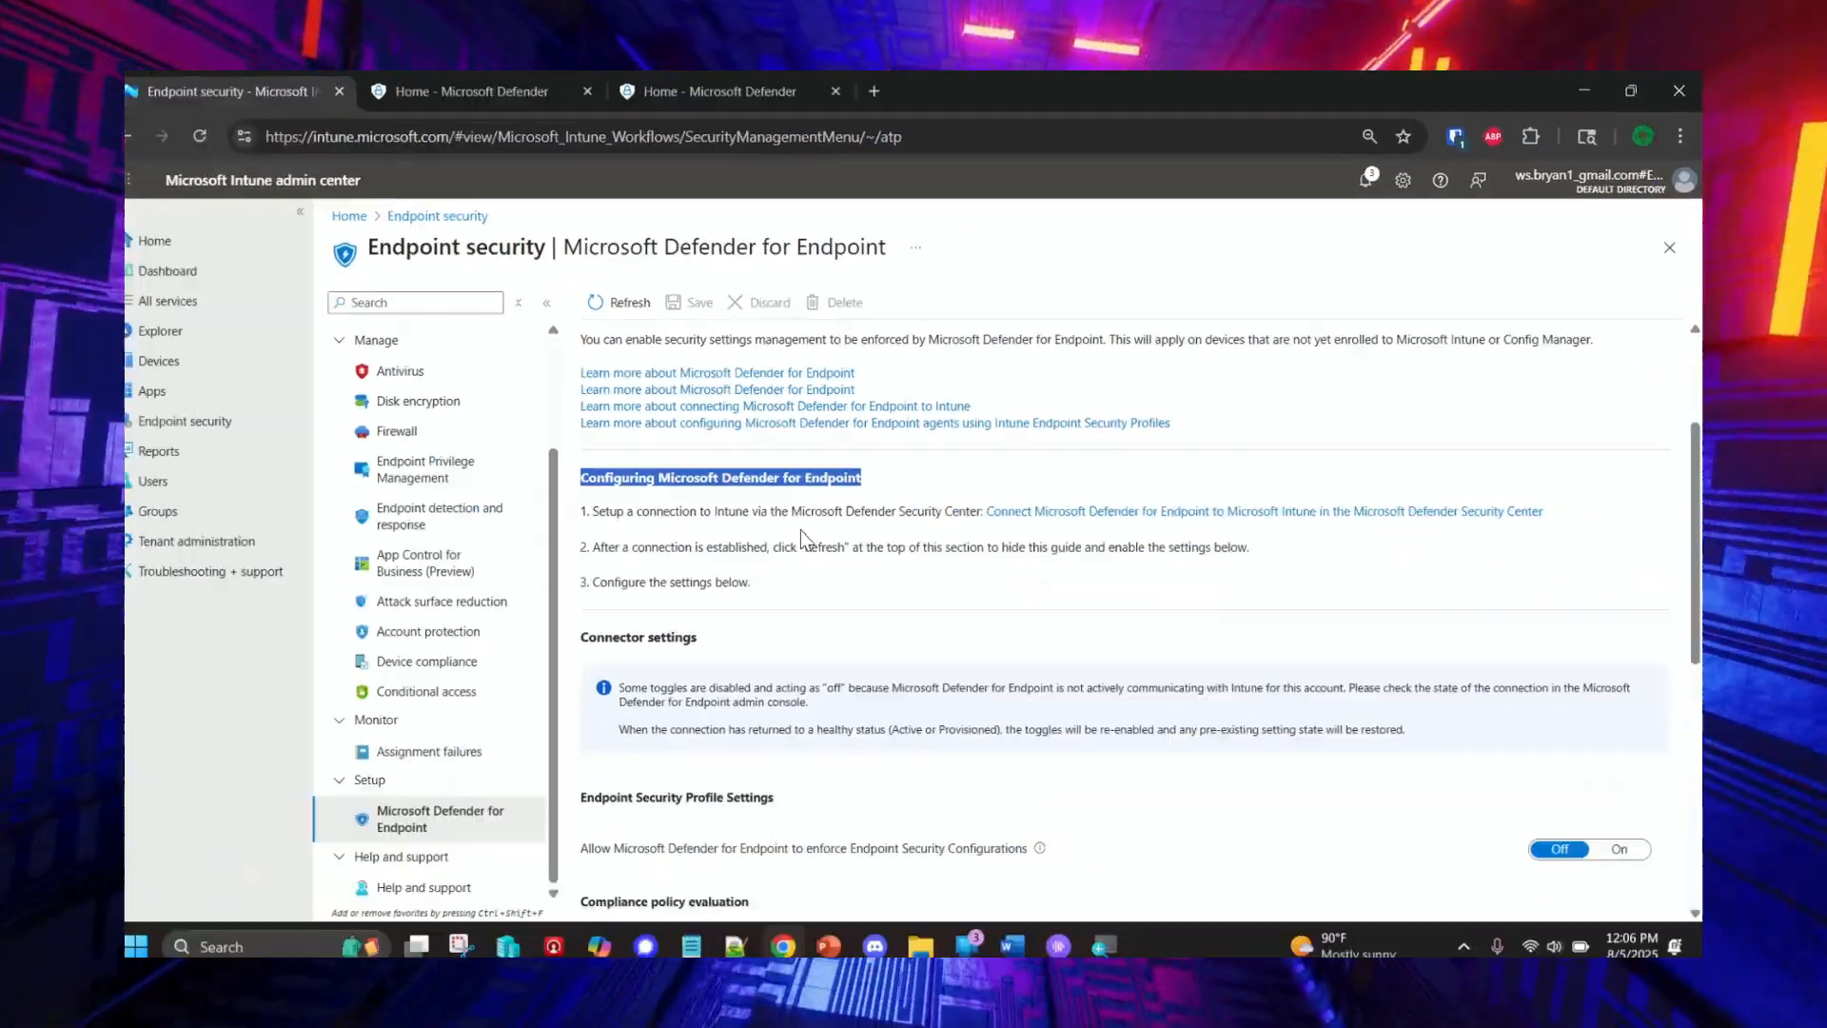
{"action": "scroll", "coordinate": [763, 571], "scroll_direction": "down", "scroll_amount": 3}
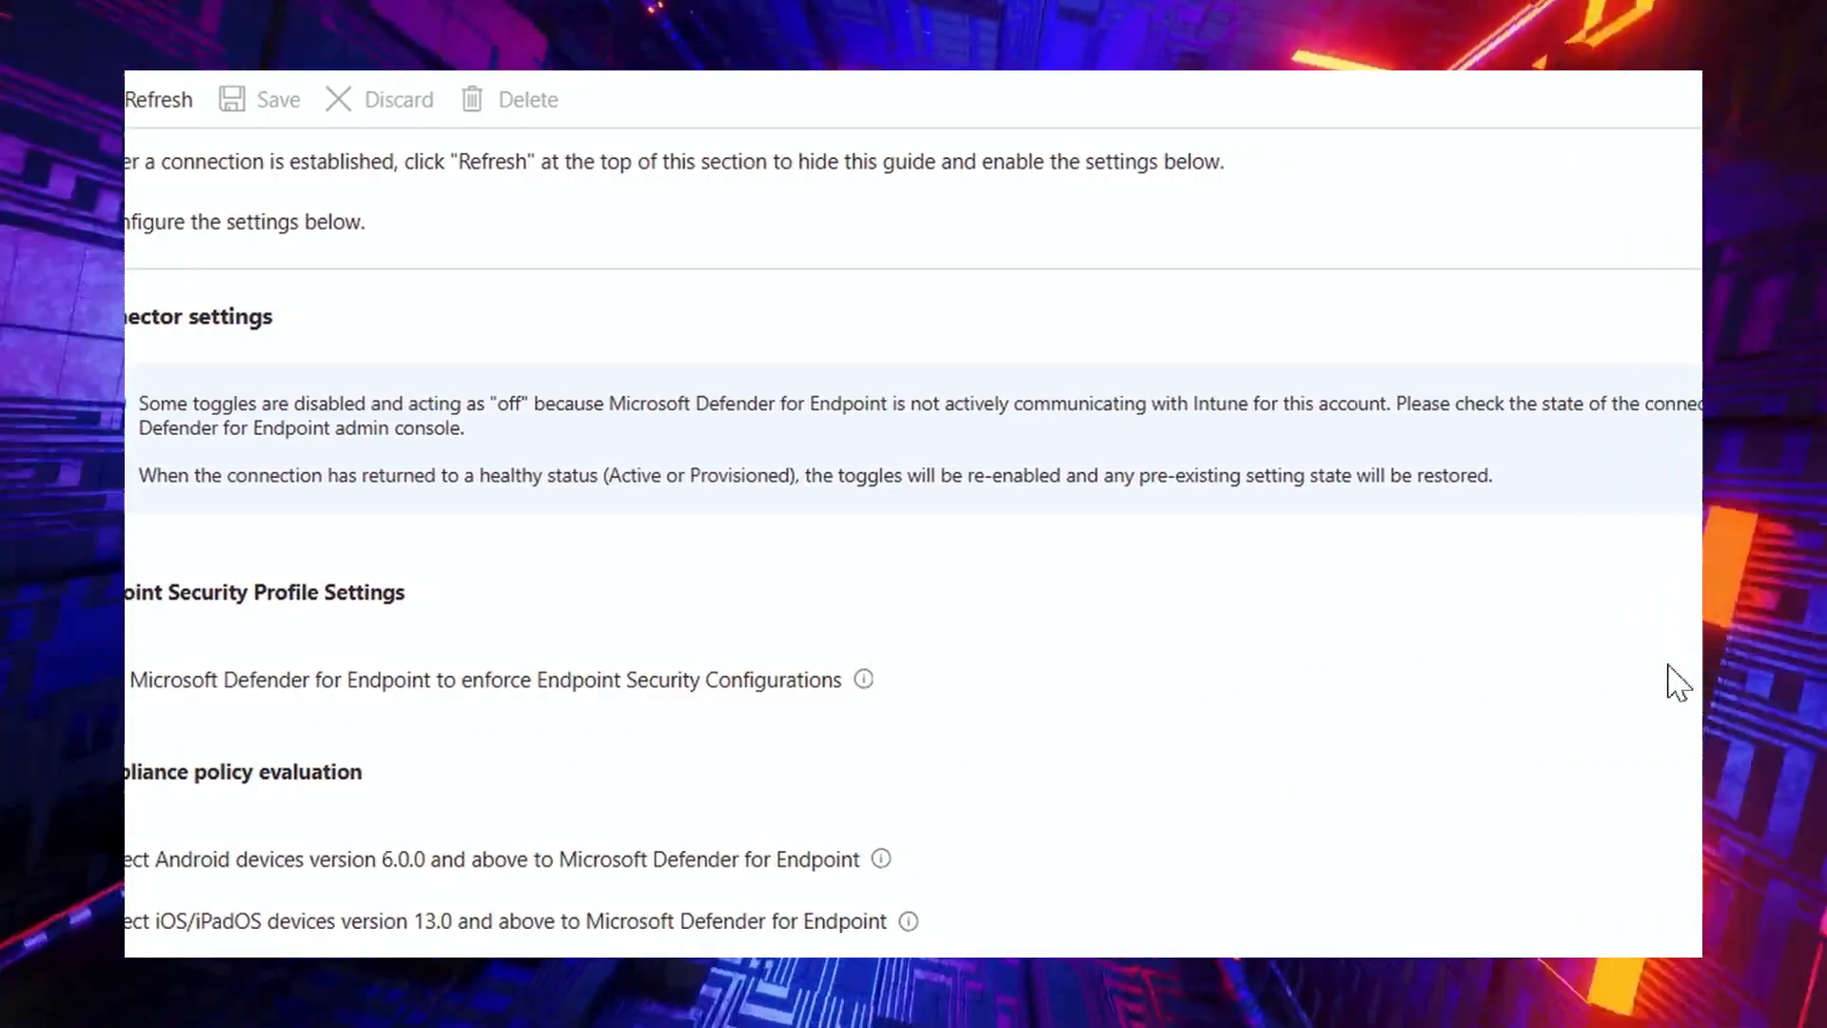
{"action": "scroll", "coordinate": [1386, 542], "scroll_direction": "down", "scroll_amount": 7}
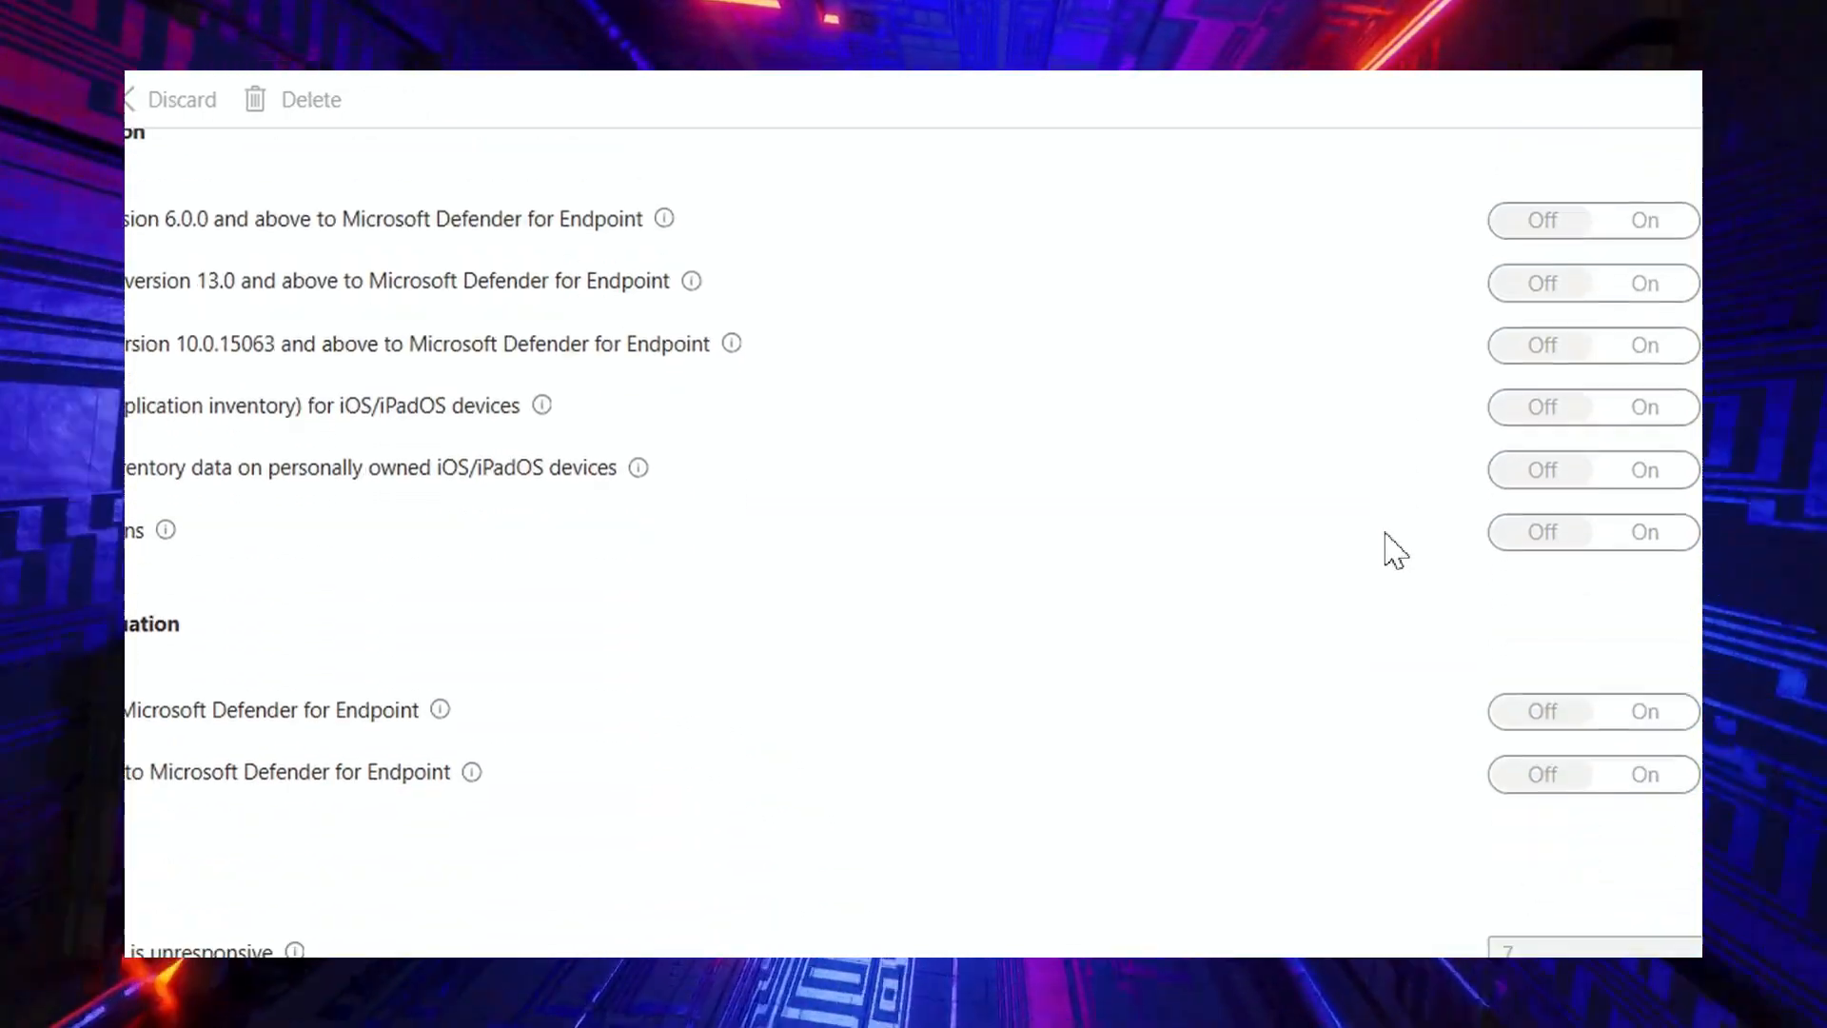
{"action": "scroll", "coordinate": [609, 501], "scroll_direction": "up", "scroll_amount": 4}
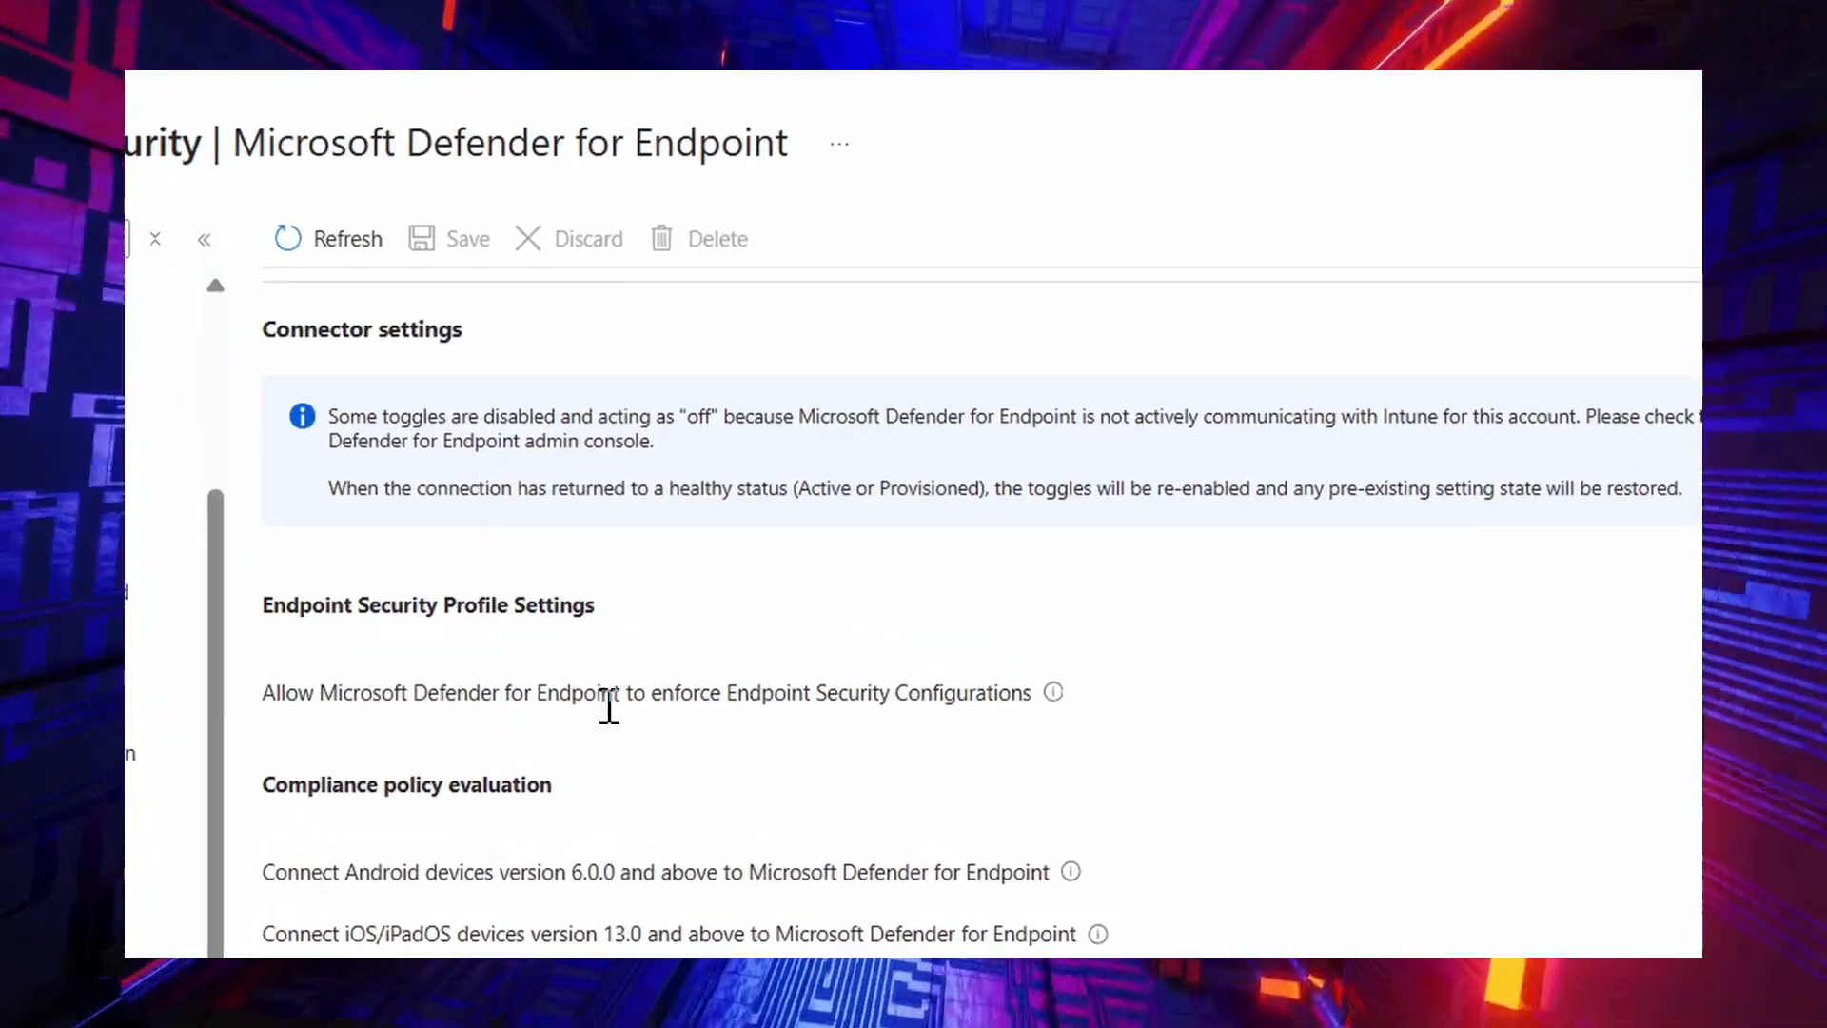
{"action": "scroll", "coordinate": [609, 704], "scroll_direction": "up", "scroll_amount": 5}
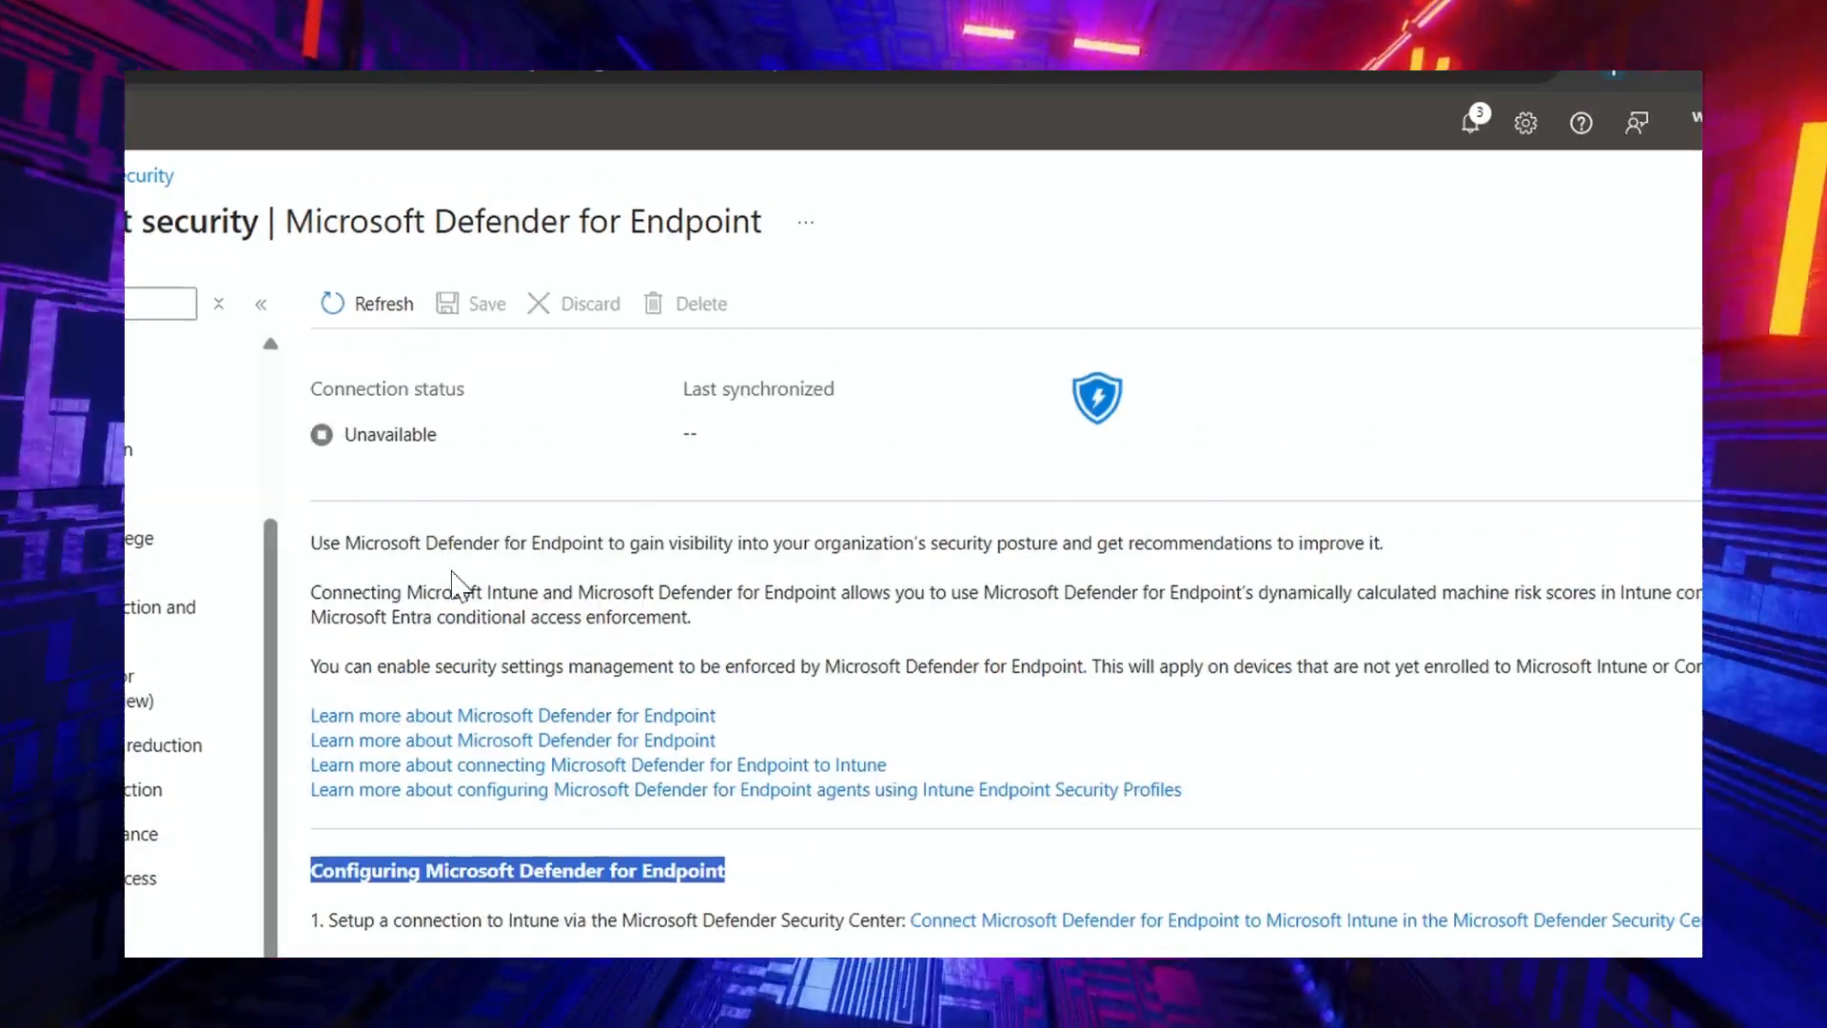
{"action": "scroll", "coordinate": [453, 580], "scroll_direction": "down", "scroll_amount": 5}
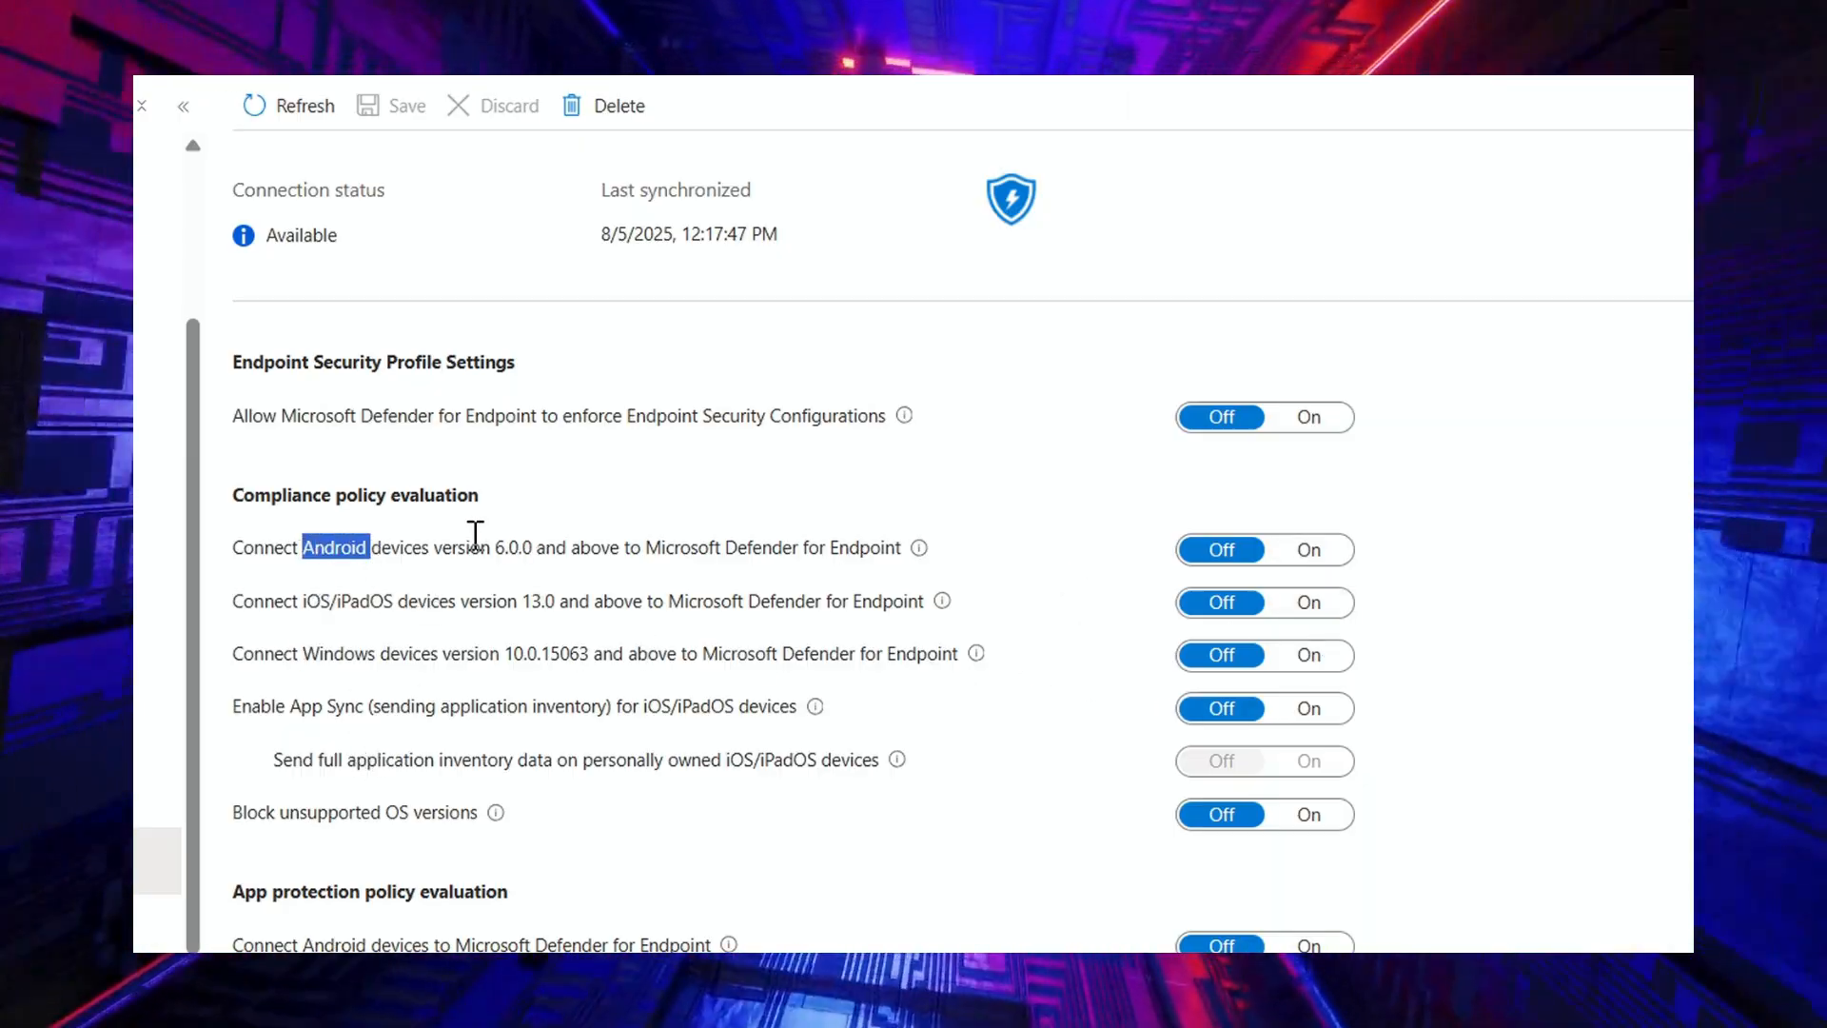
Review the compliance policy evaluation and app protection policy evaluation options for connecting devices to Defender for Endpoint
{"action": "left_click_drag", "start_coordinate": [571, 547], "coordinate": [609, 548]}
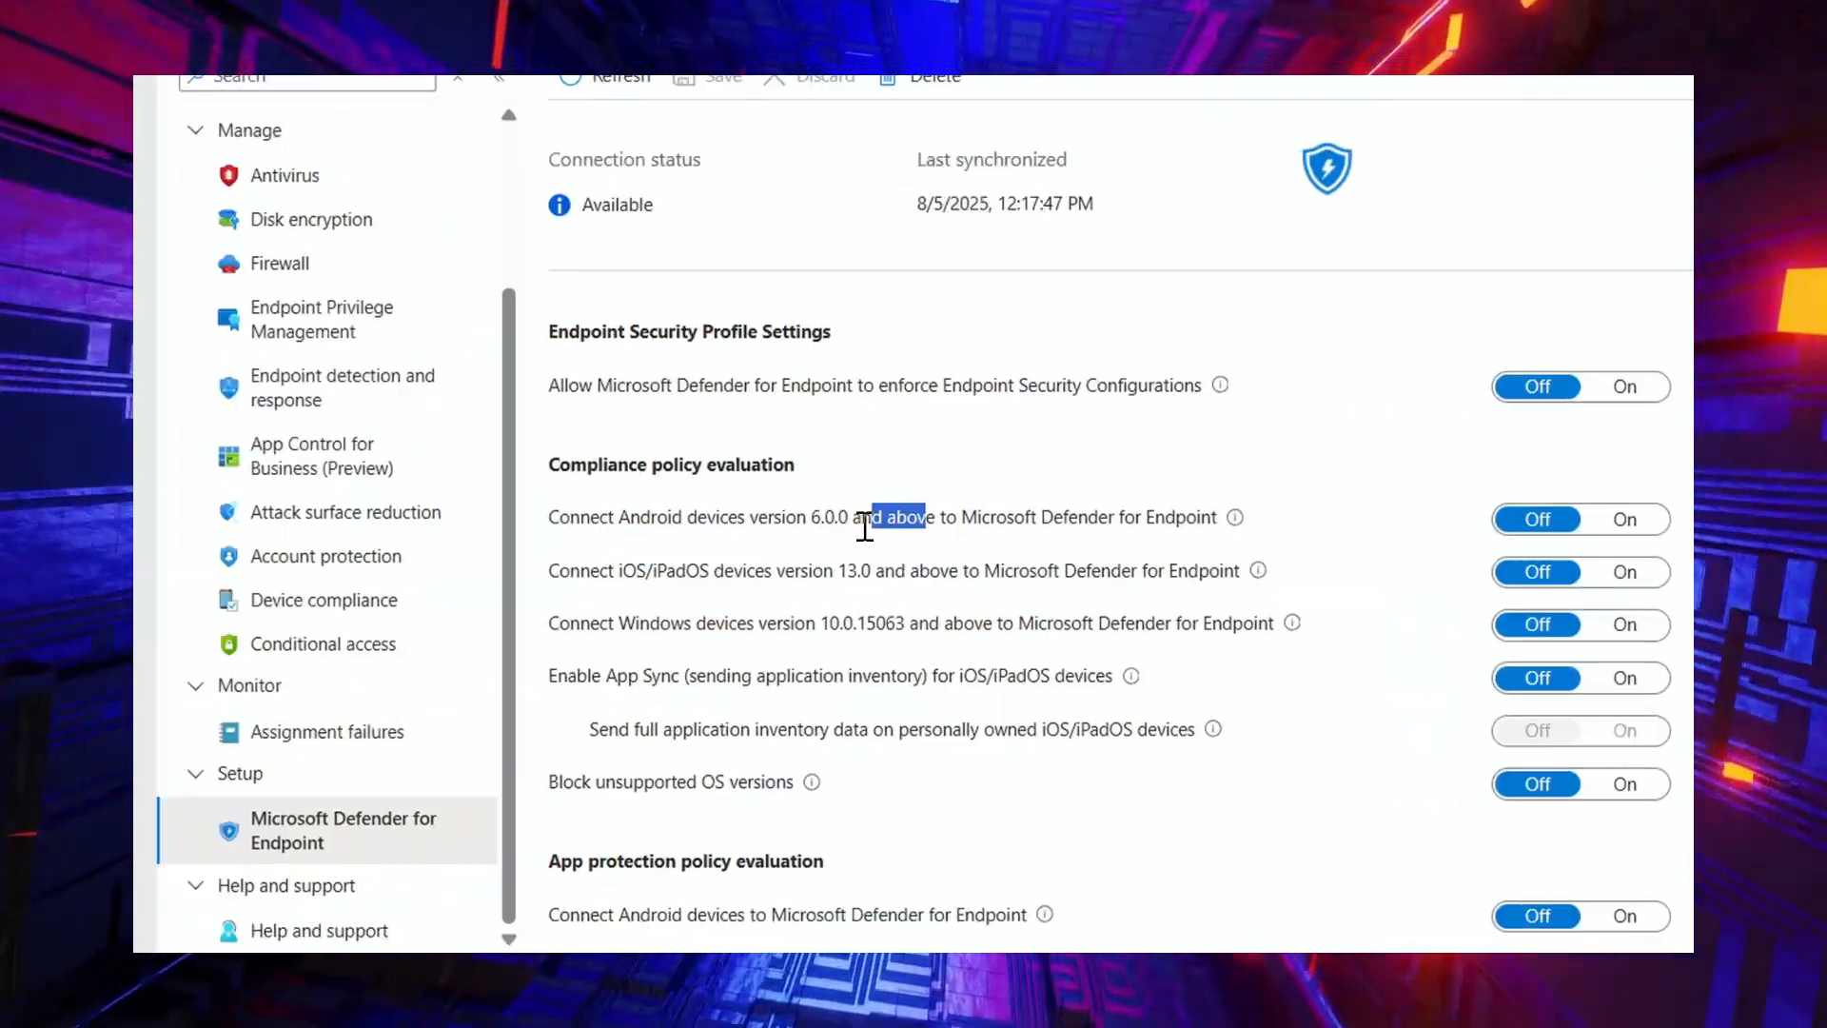
{"action": "left_click_drag", "start_coordinate": [959, 517], "coordinate": [1221, 518]}
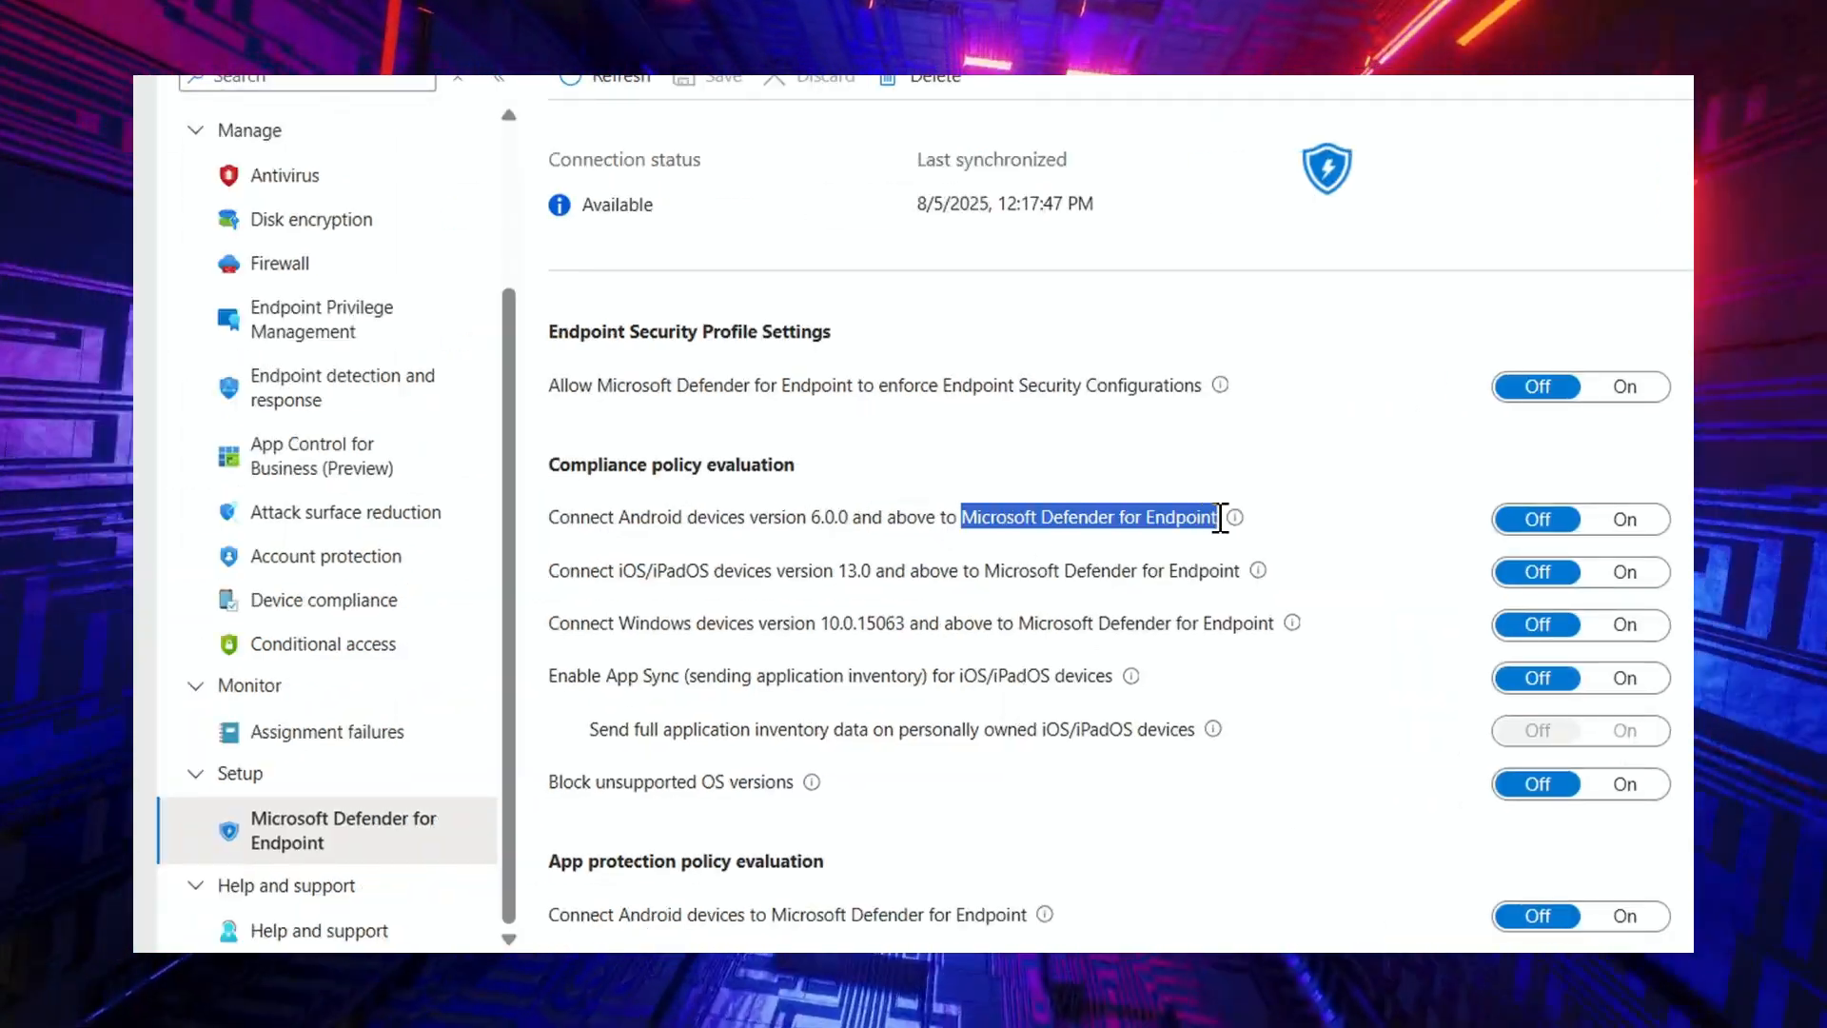
{"action": "scroll", "coordinate": [1236, 656], "scroll_direction": "down", "scroll_amount": 3}
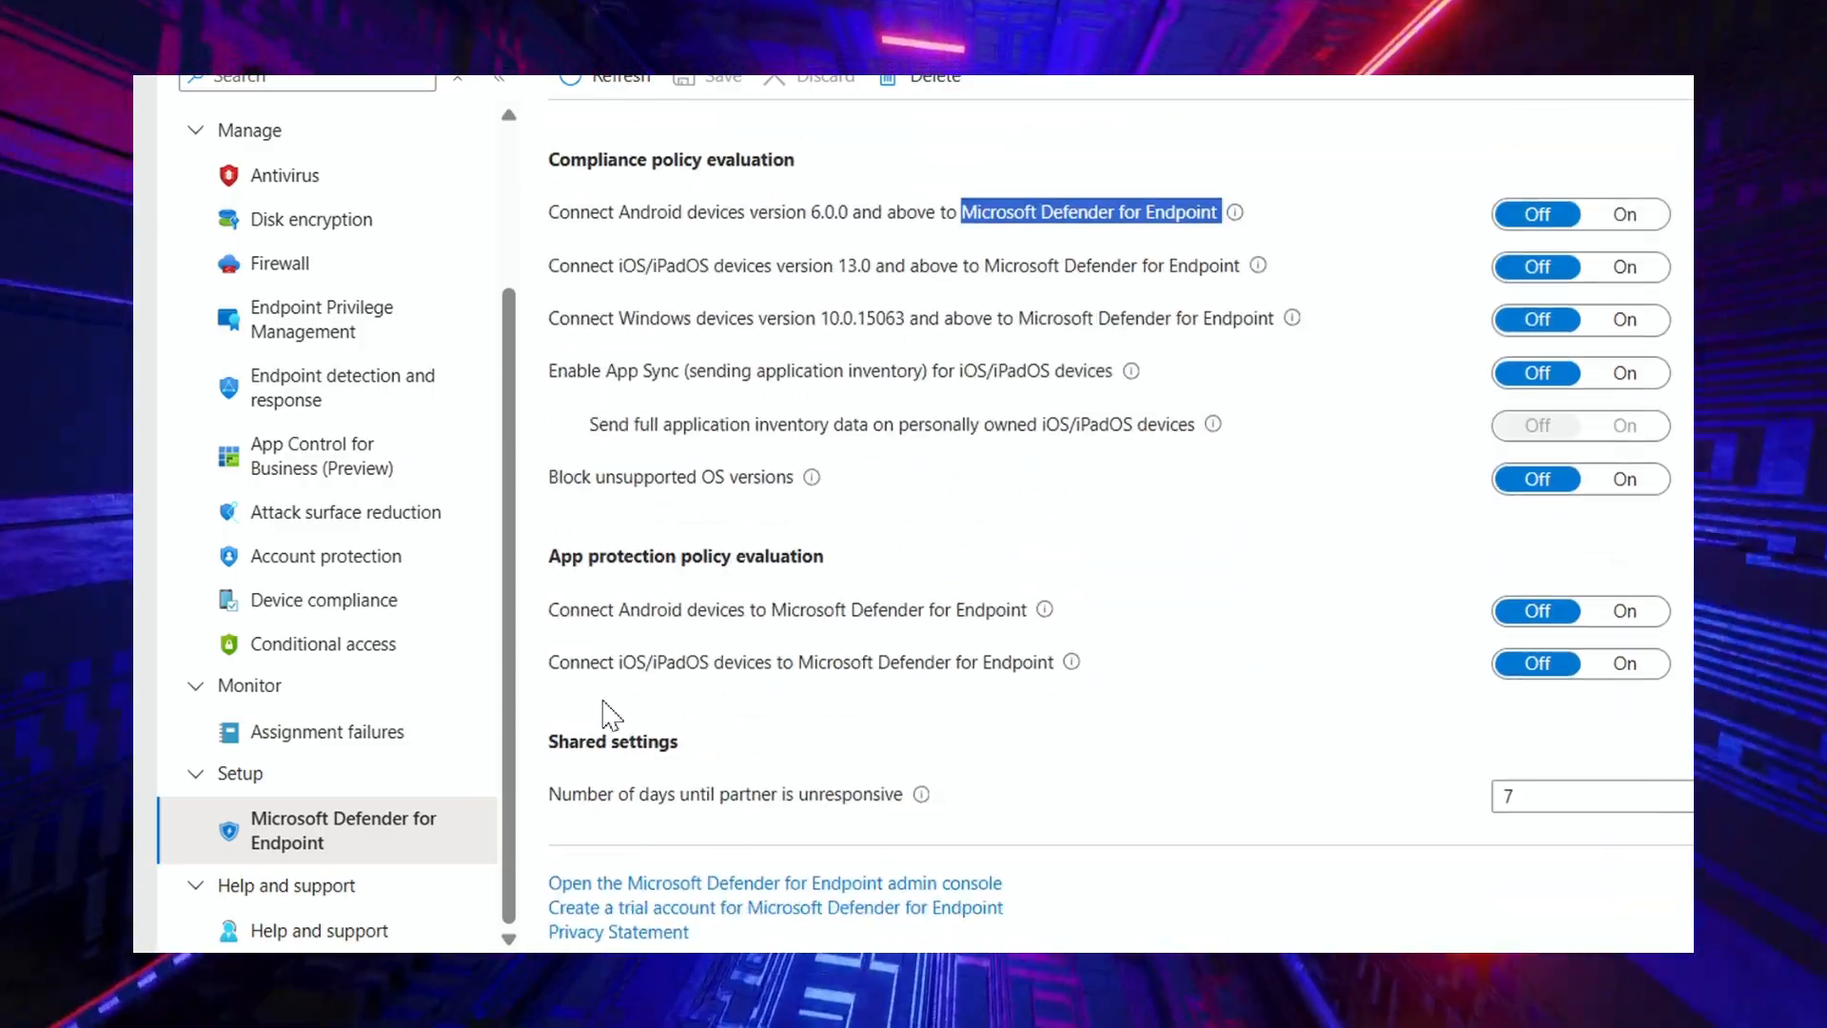
{"action": "left_click_drag", "start_coordinate": [619, 609], "coordinate": [693, 662]}
{"action": "left_click_drag", "start_coordinate": [549, 555], "coordinate": [753, 564]}
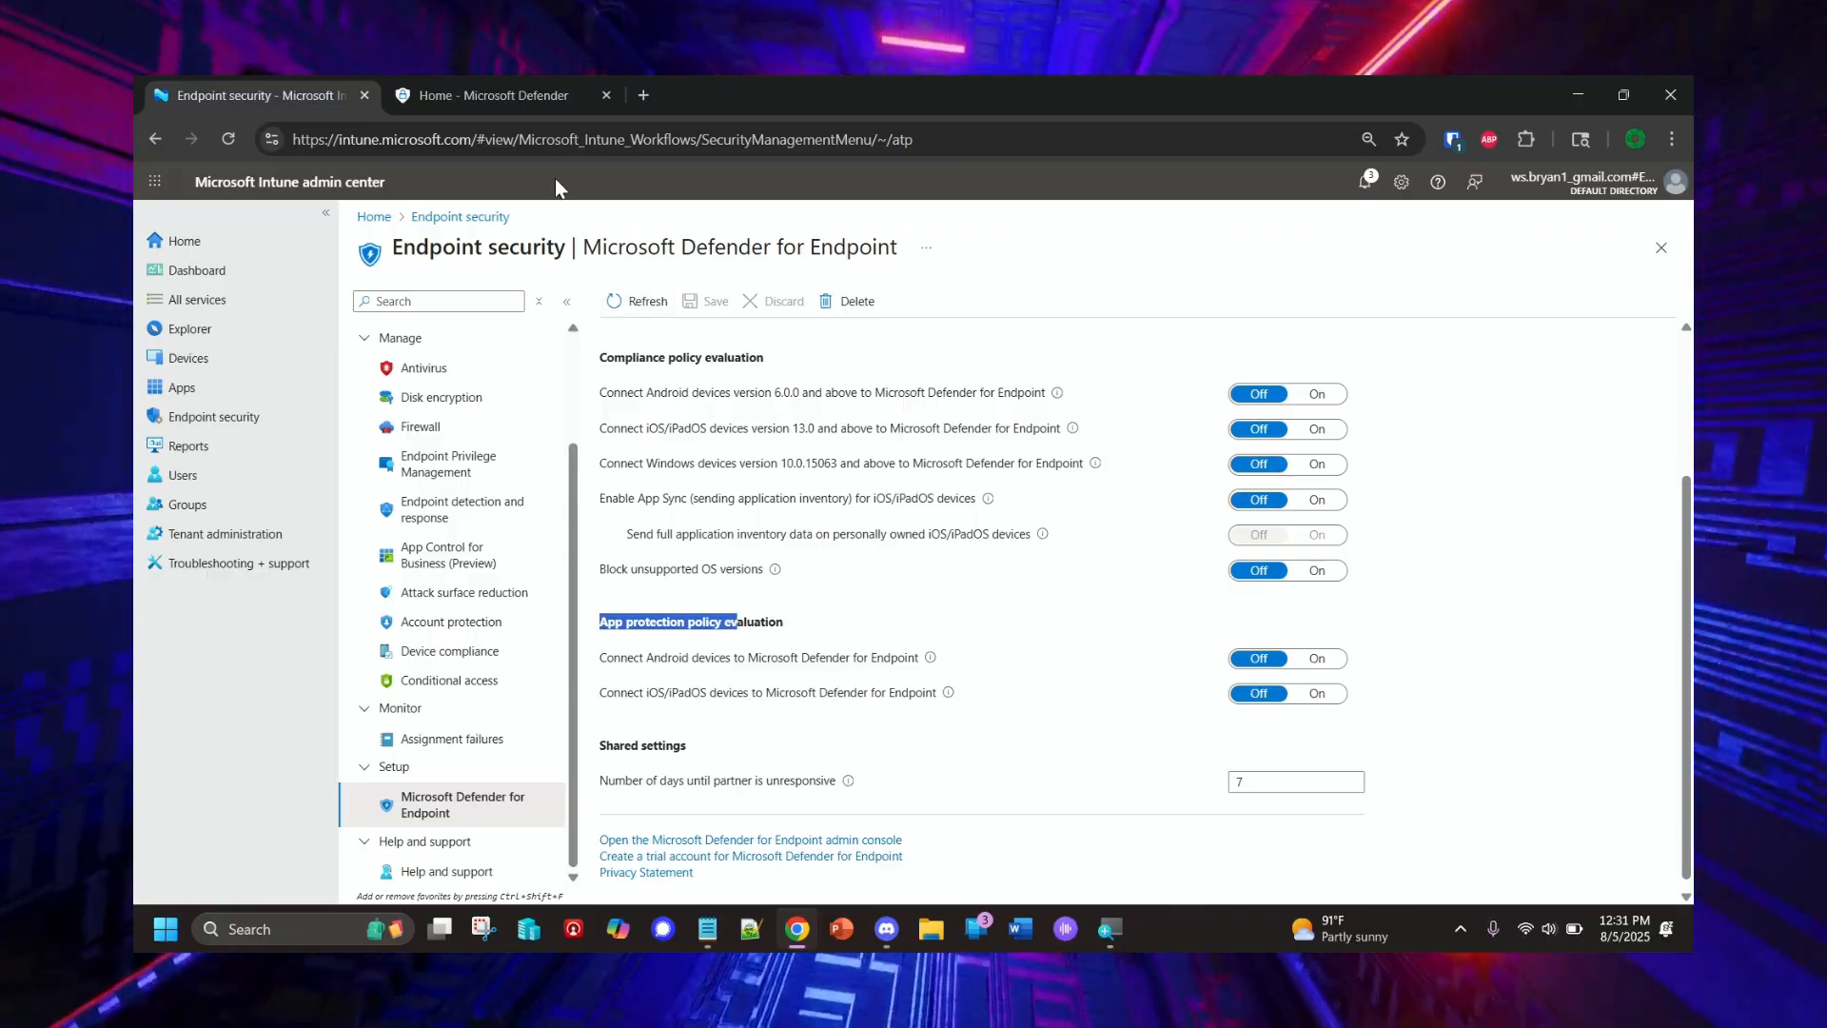
Switch to the Microsoft Defender portal and open its system settings to reach the Endpoints settings
{"action": "left_click", "coordinate": [501, 100]}
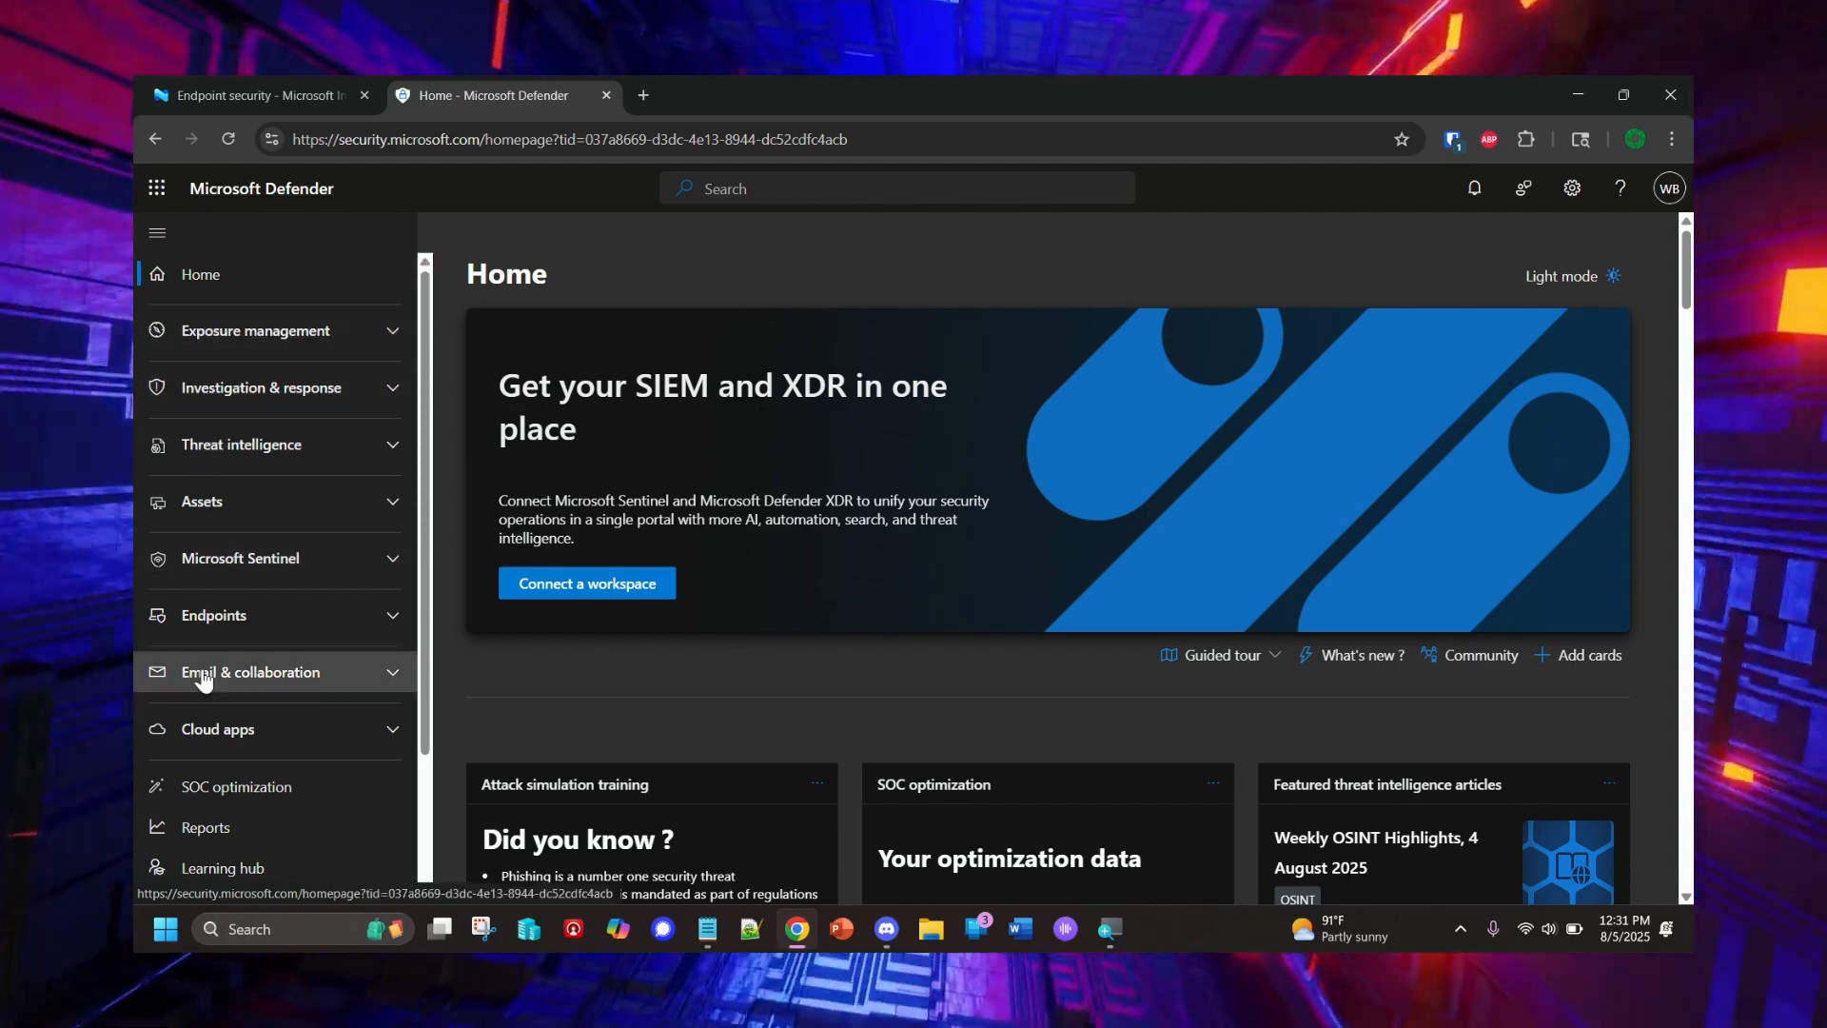
{"action": "scroll", "coordinate": [202, 676], "scroll_direction": "down", "scroll_amount": 2}
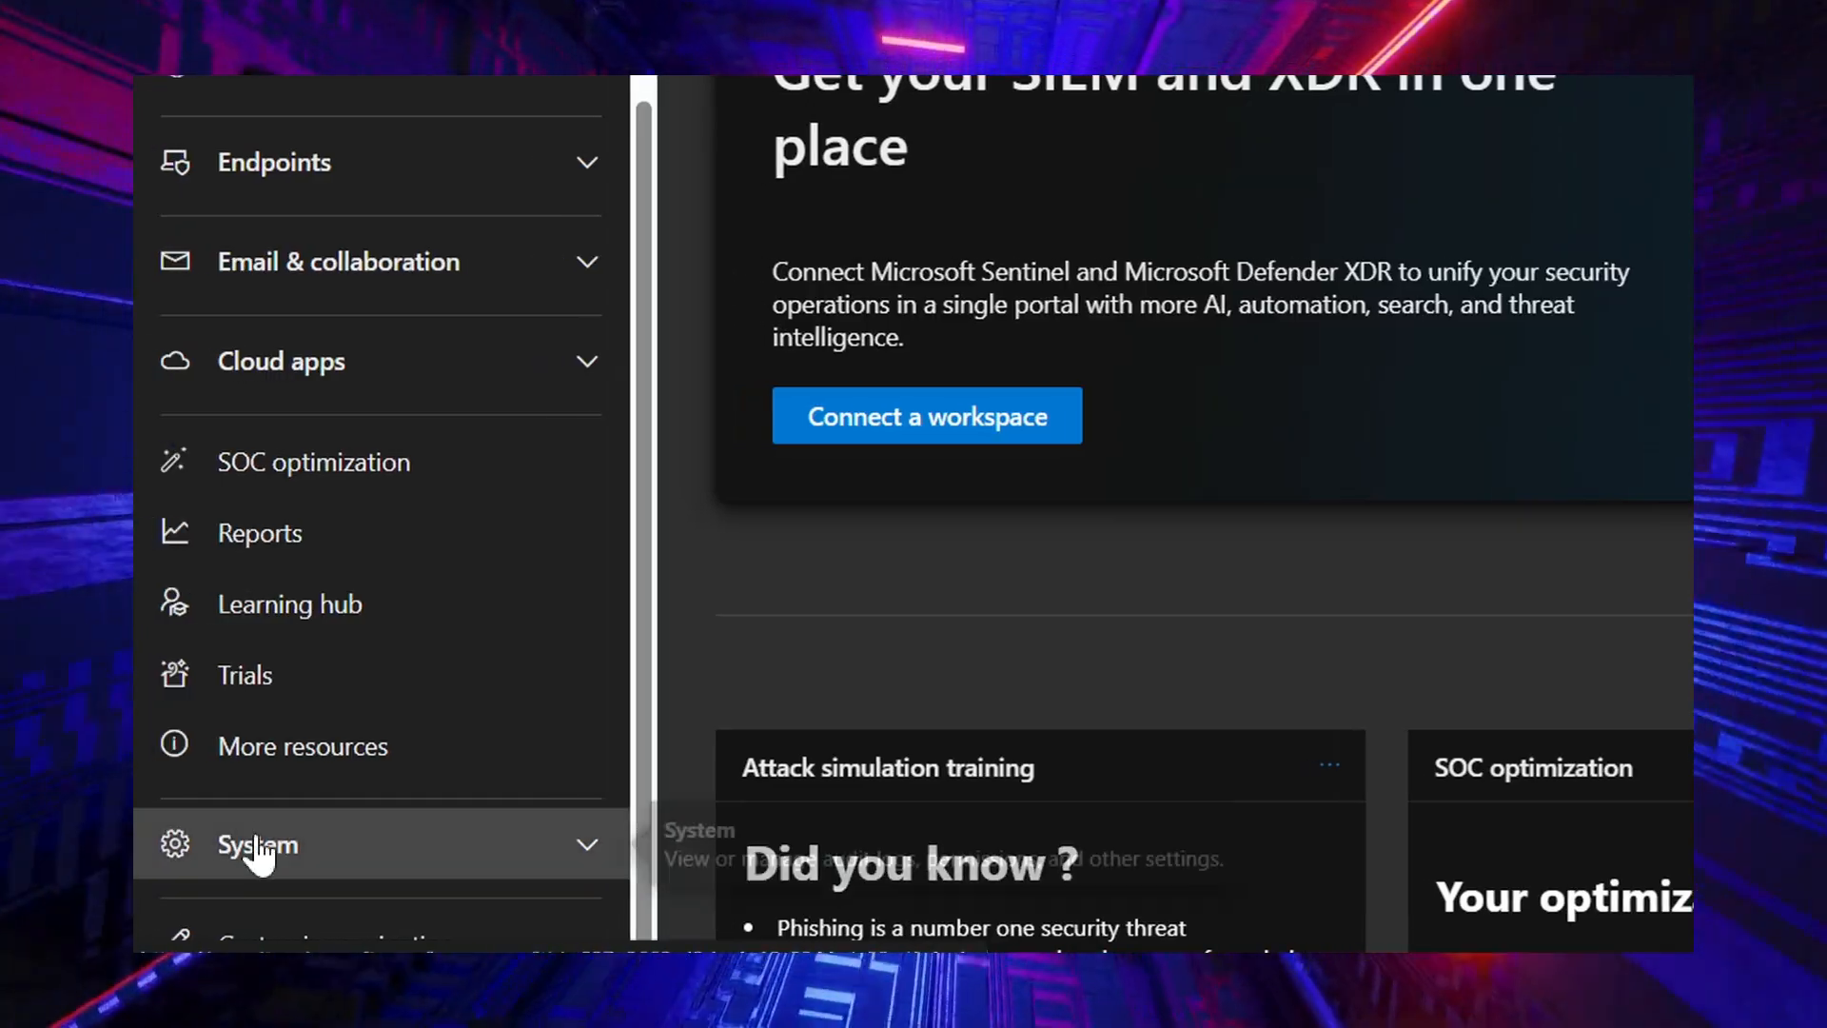
{"action": "left_click", "coordinate": [253, 846]}
{"action": "scroll", "coordinate": [253, 847], "scroll_direction": "down", "scroll_amount": 3}
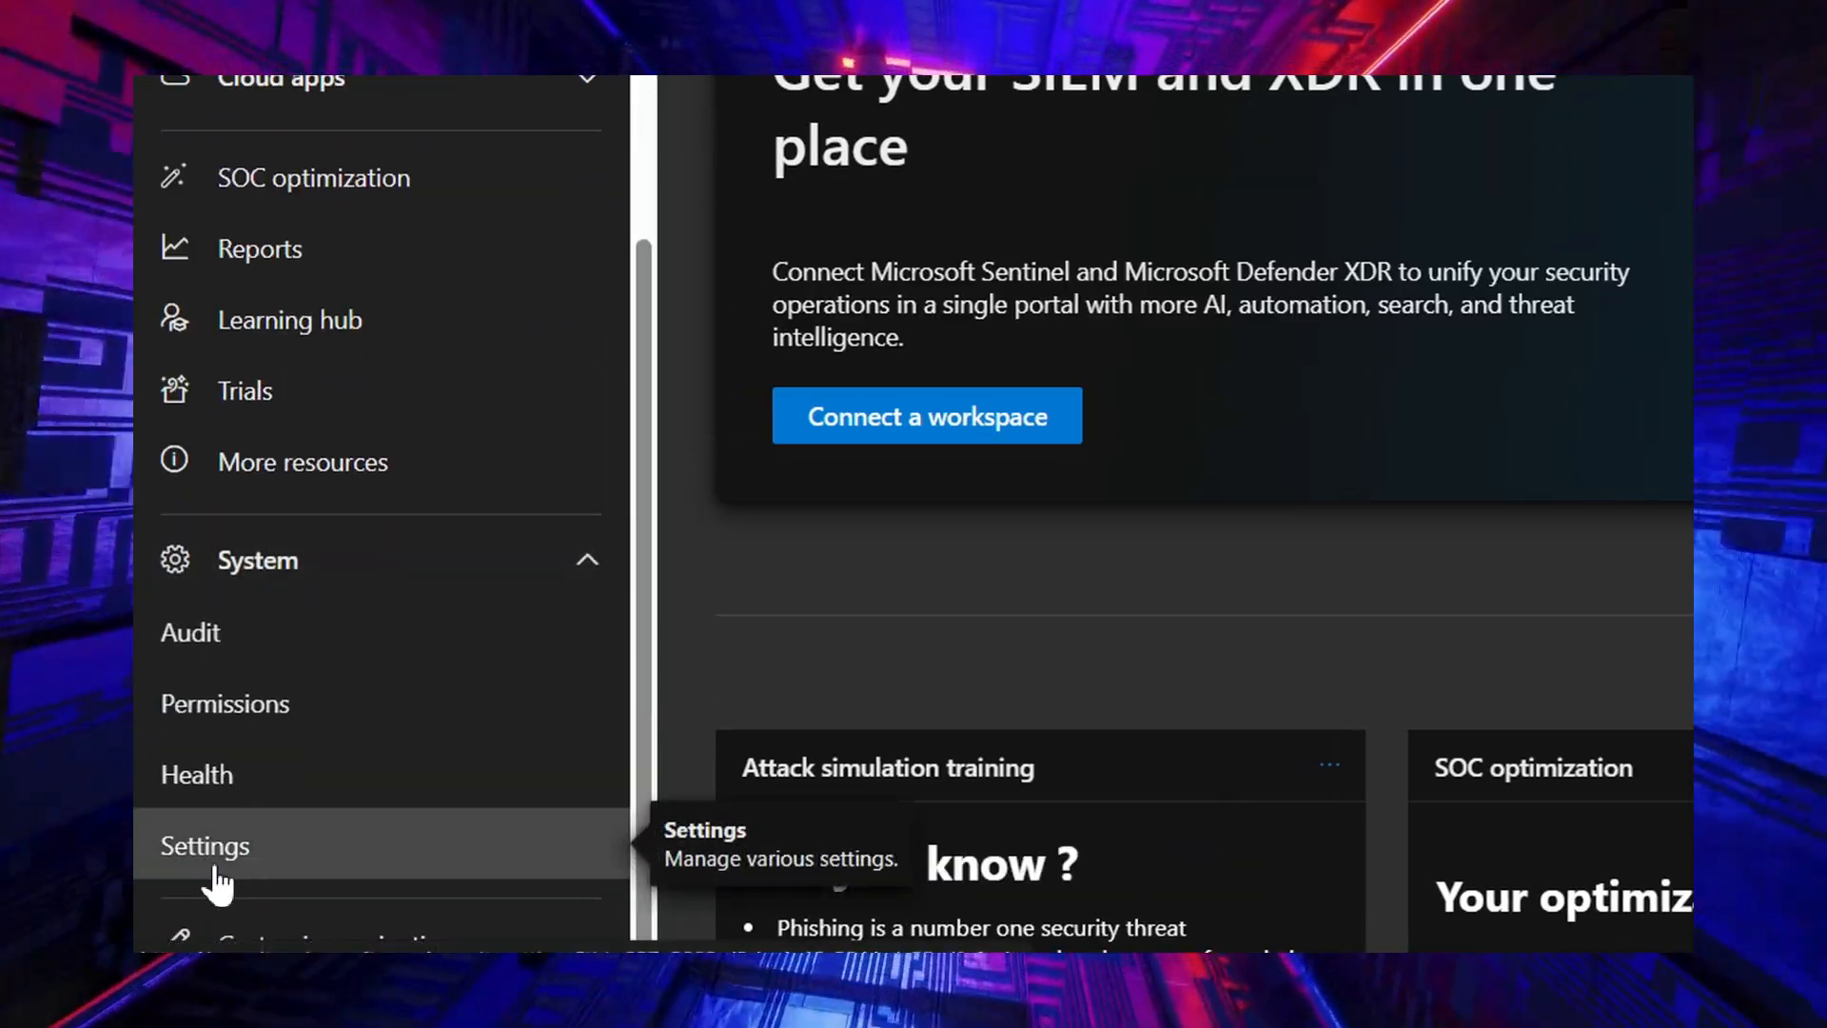
{"action": "left_click", "coordinate": [216, 867]}
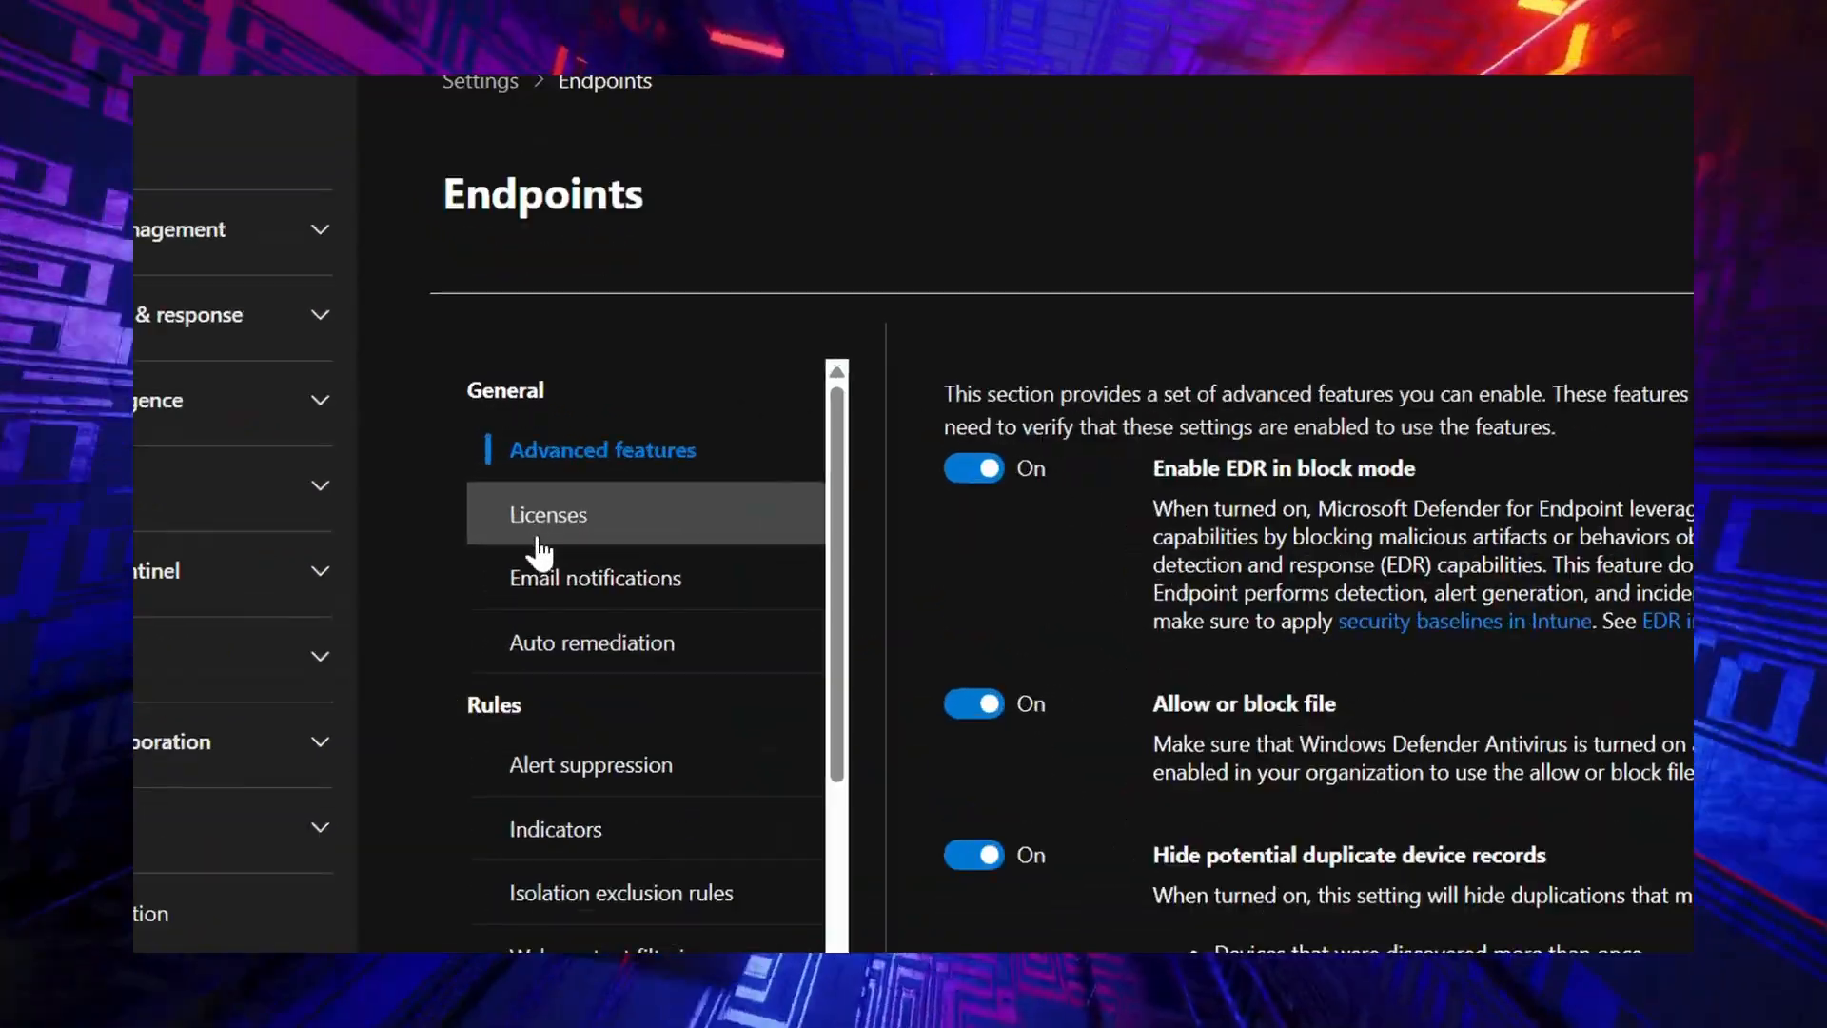
View the Licenses page of the Endpoints settings and check the subscription state and license usage
{"action": "left_click", "coordinate": [607, 446]}
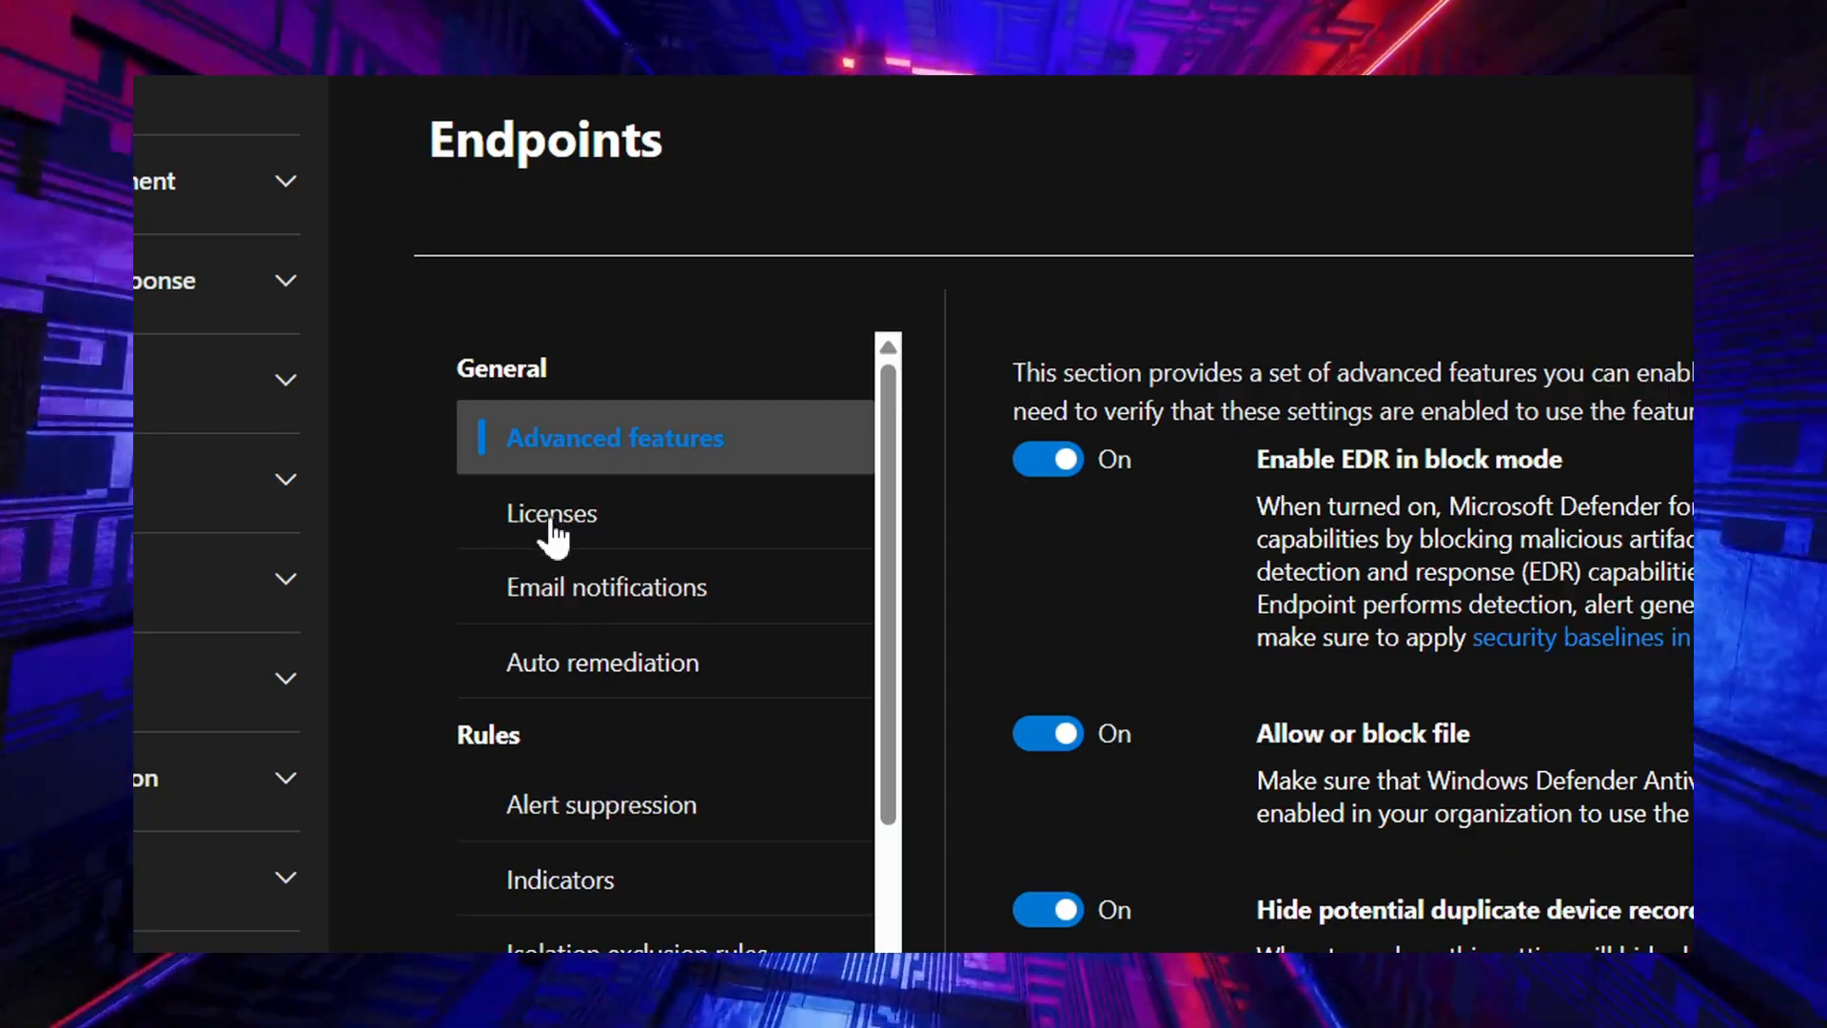
{"action": "left_click", "coordinate": [553, 521]}
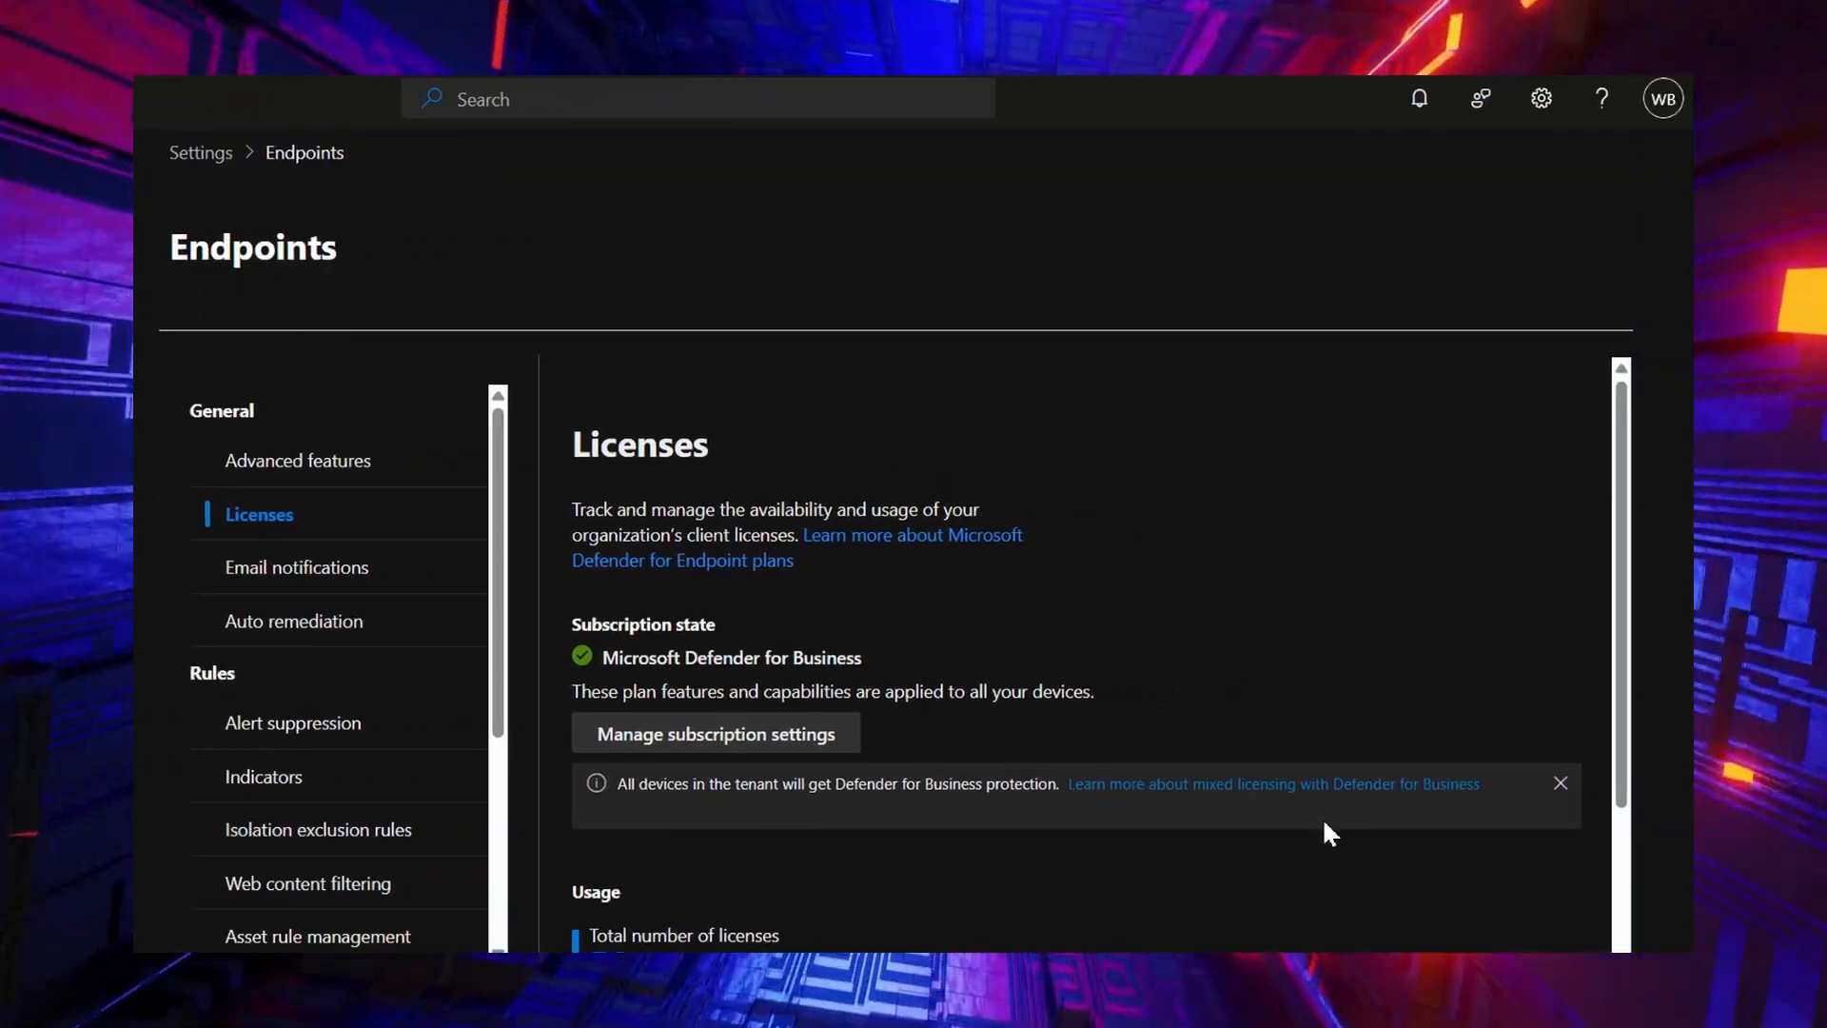
{"action": "scroll", "coordinate": [1321, 818], "scroll_direction": "down", "scroll_amount": 2}
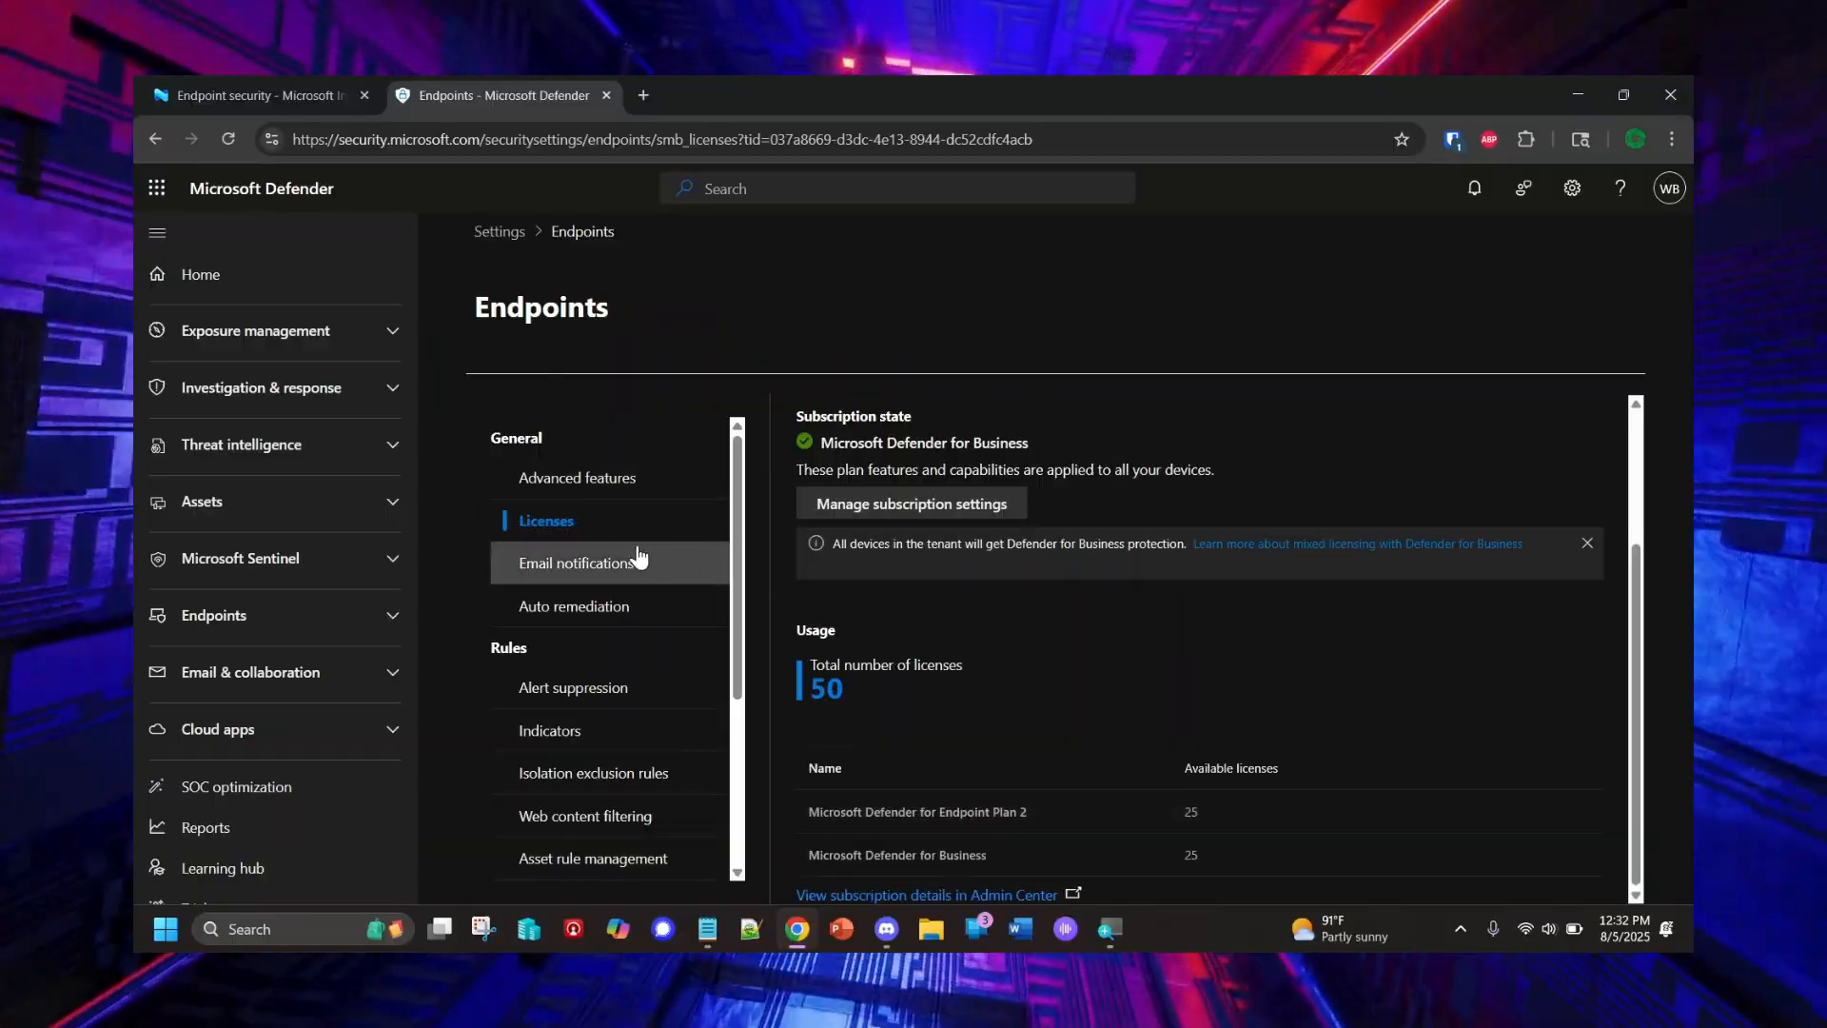
Examine the Endpoints advanced features down to the Microsoft Intune connection setting, and return to the Defender for Endpoint page in Intune
{"action": "left_click", "coordinate": [583, 481]}
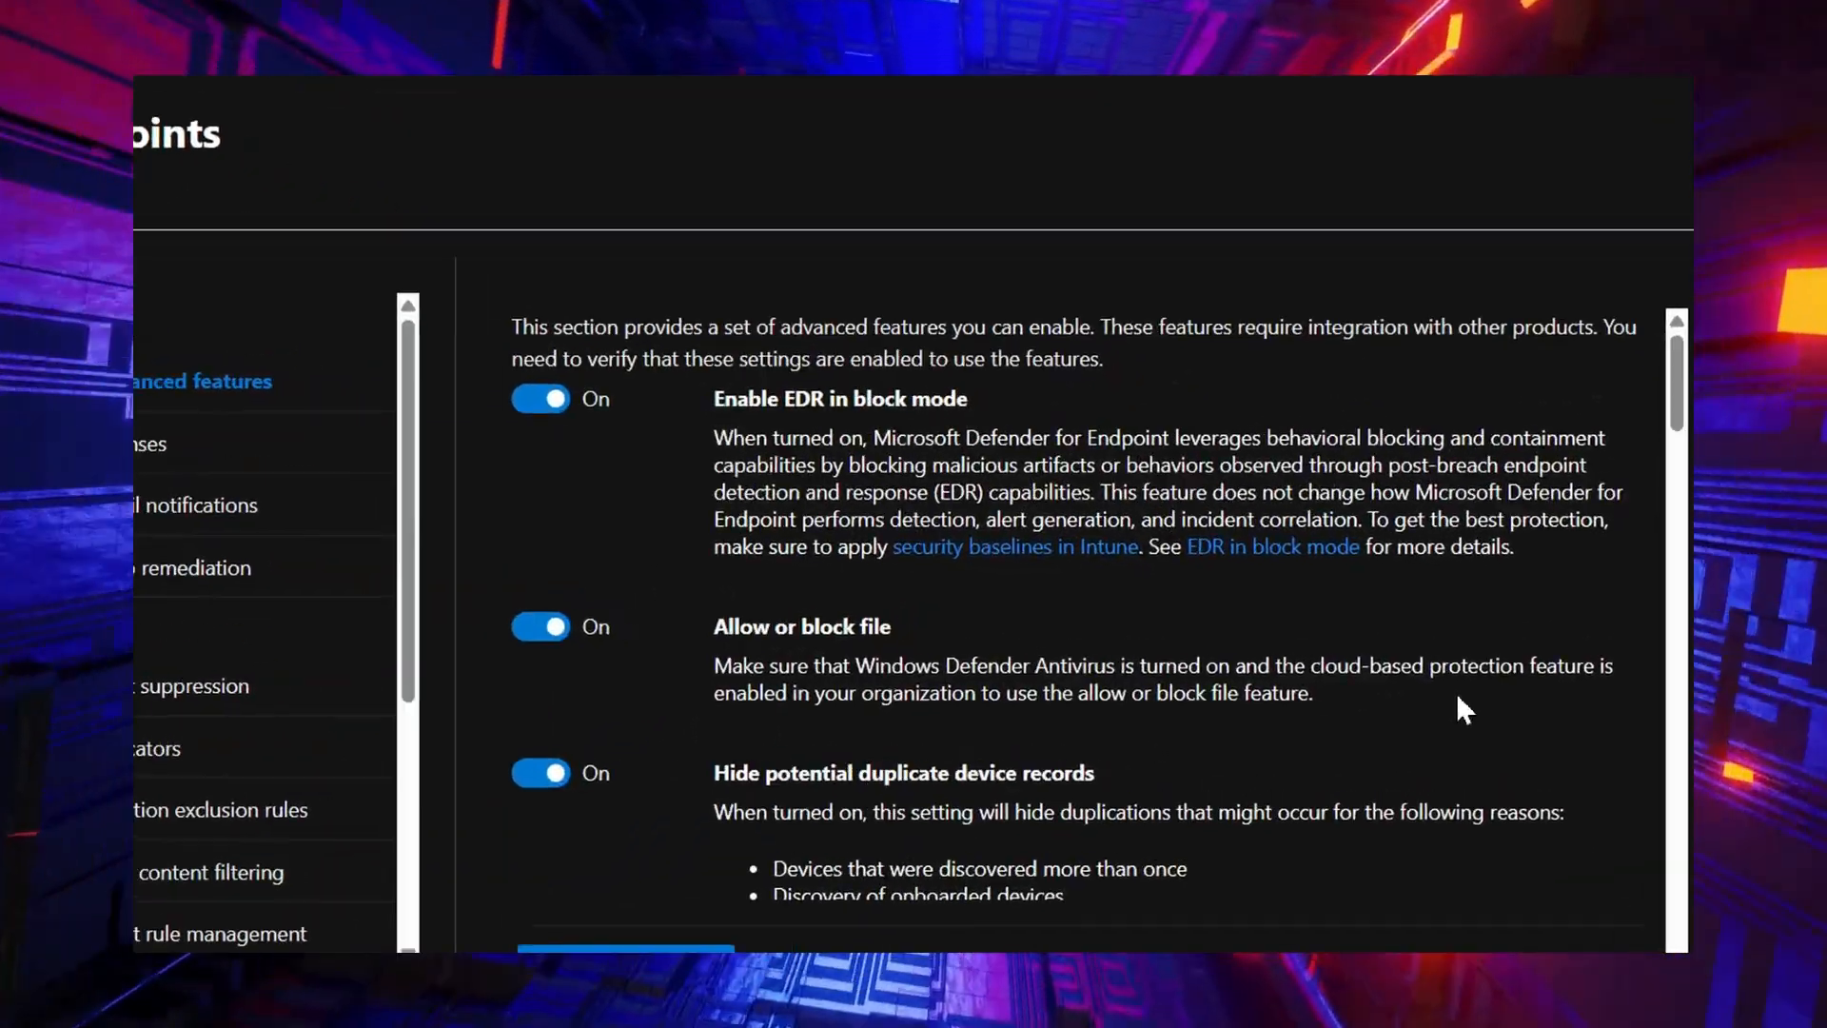
{"action": "scroll", "coordinate": [1032, 599], "scroll_direction": "down", "scroll_amount": 1}
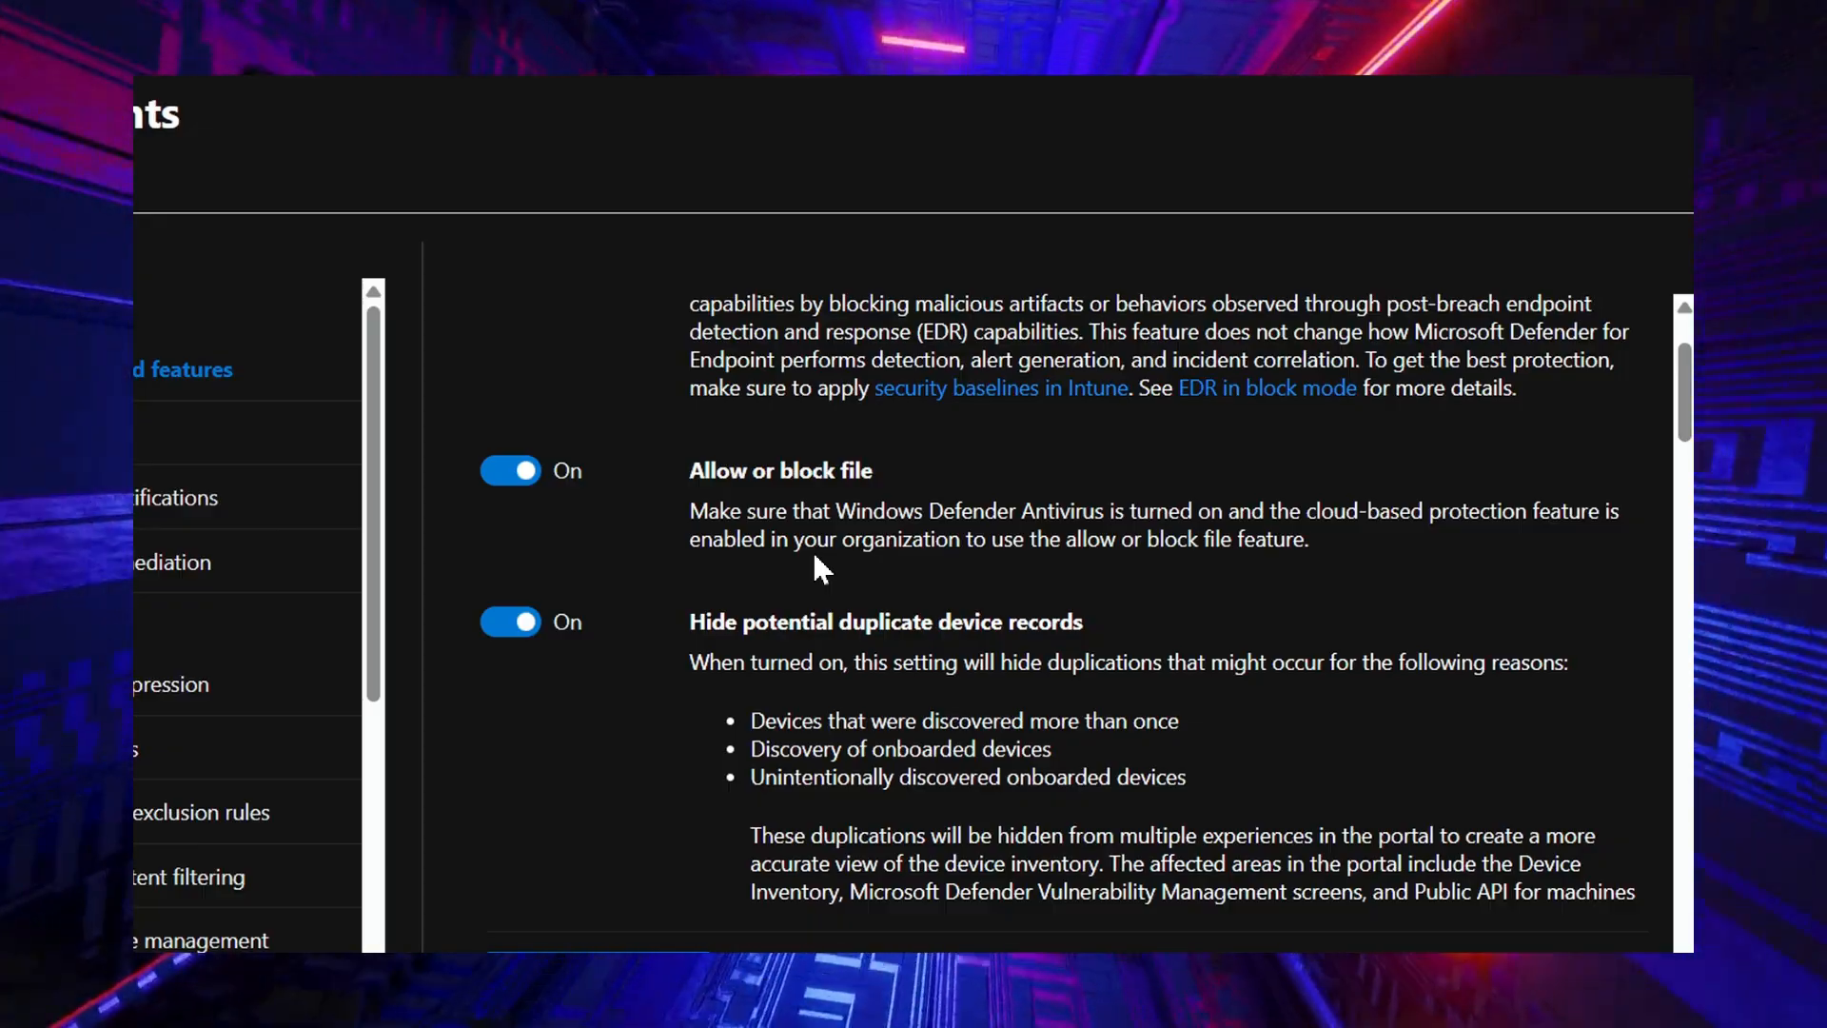
{"action": "scroll", "coordinate": [815, 560], "scroll_direction": "down", "scroll_amount": 1}
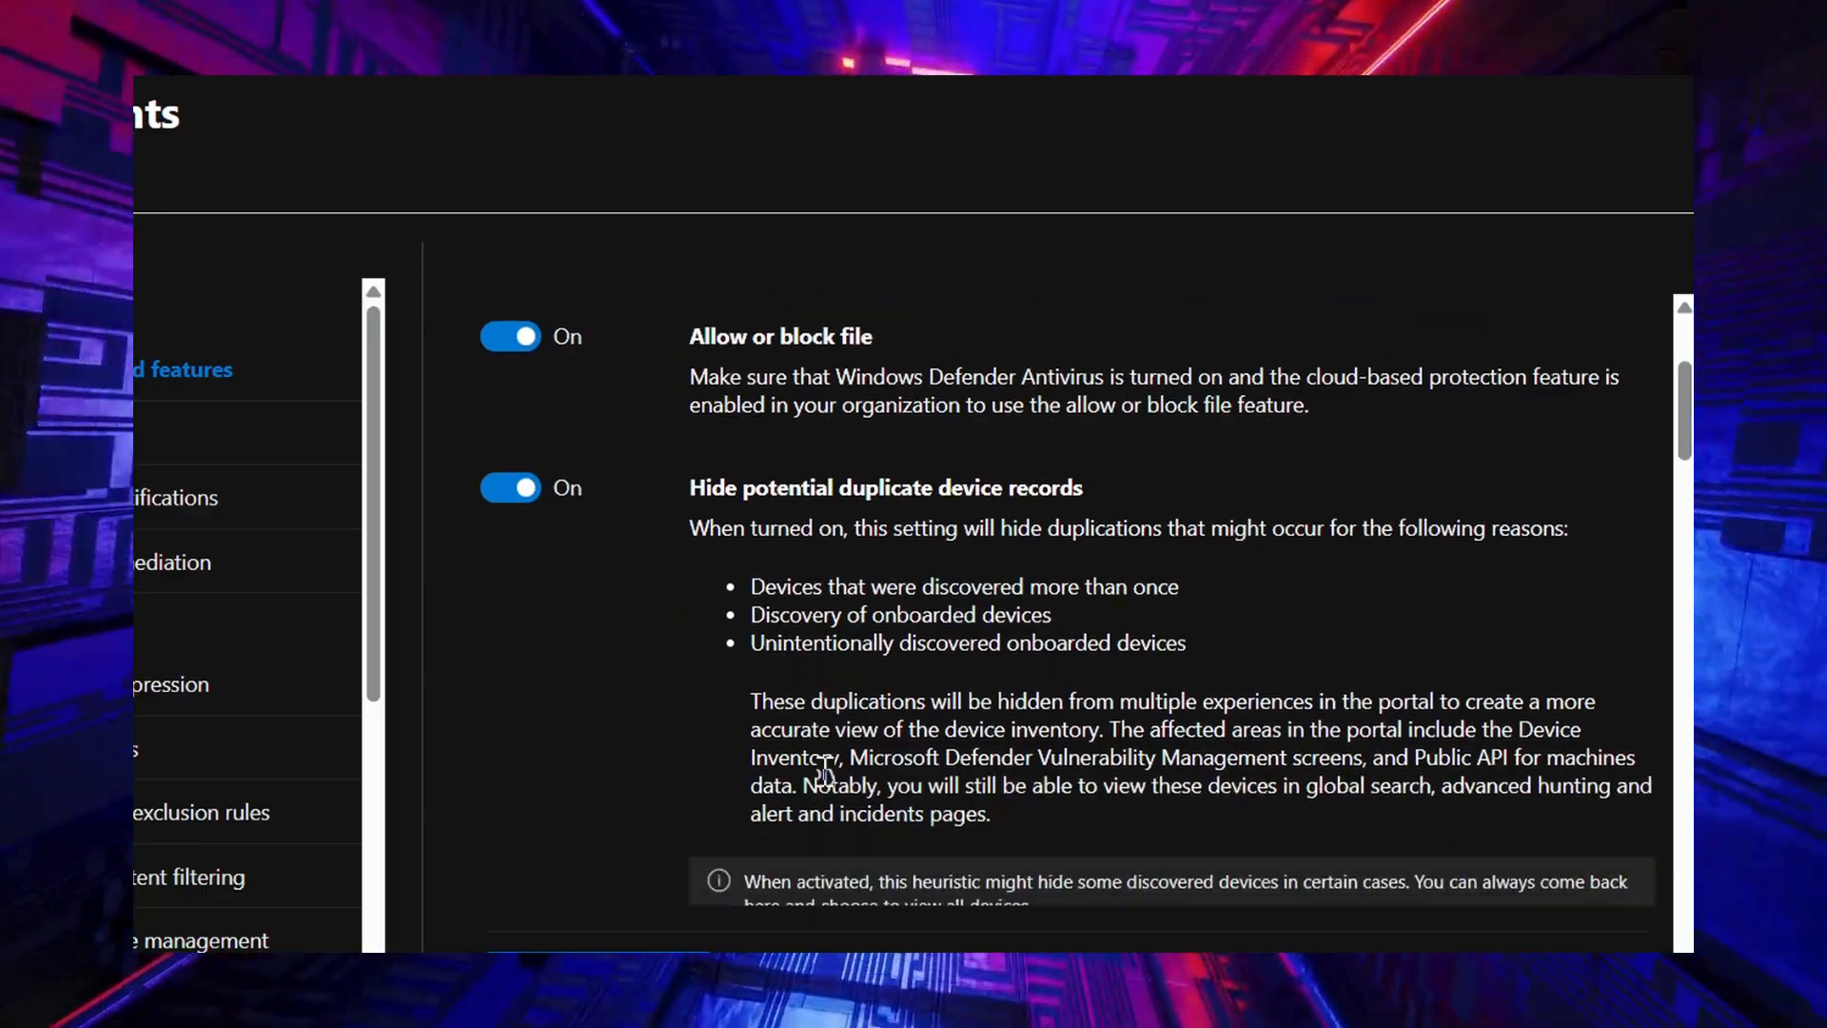
{"action": "scroll", "coordinate": [823, 768], "scroll_direction": "down", "scroll_amount": 10}
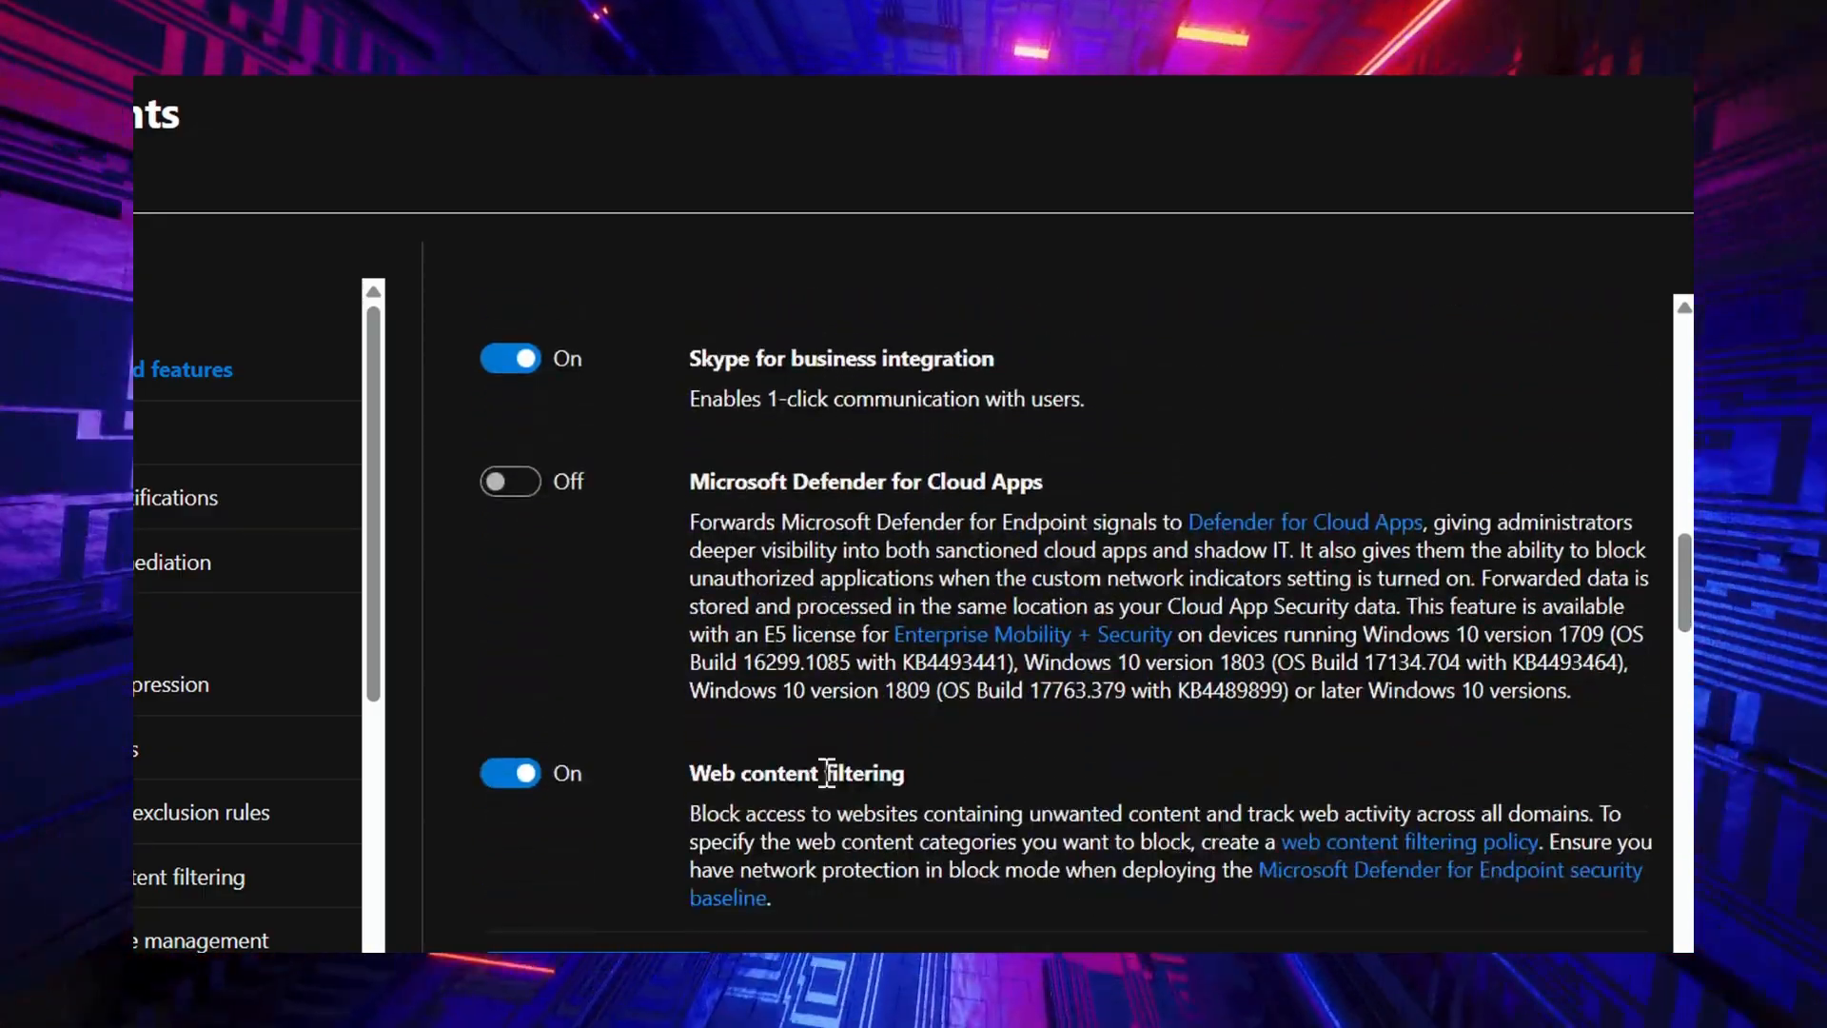
{"action": "scroll", "coordinate": [762, 640], "scroll_direction": "down", "scroll_amount": 6}
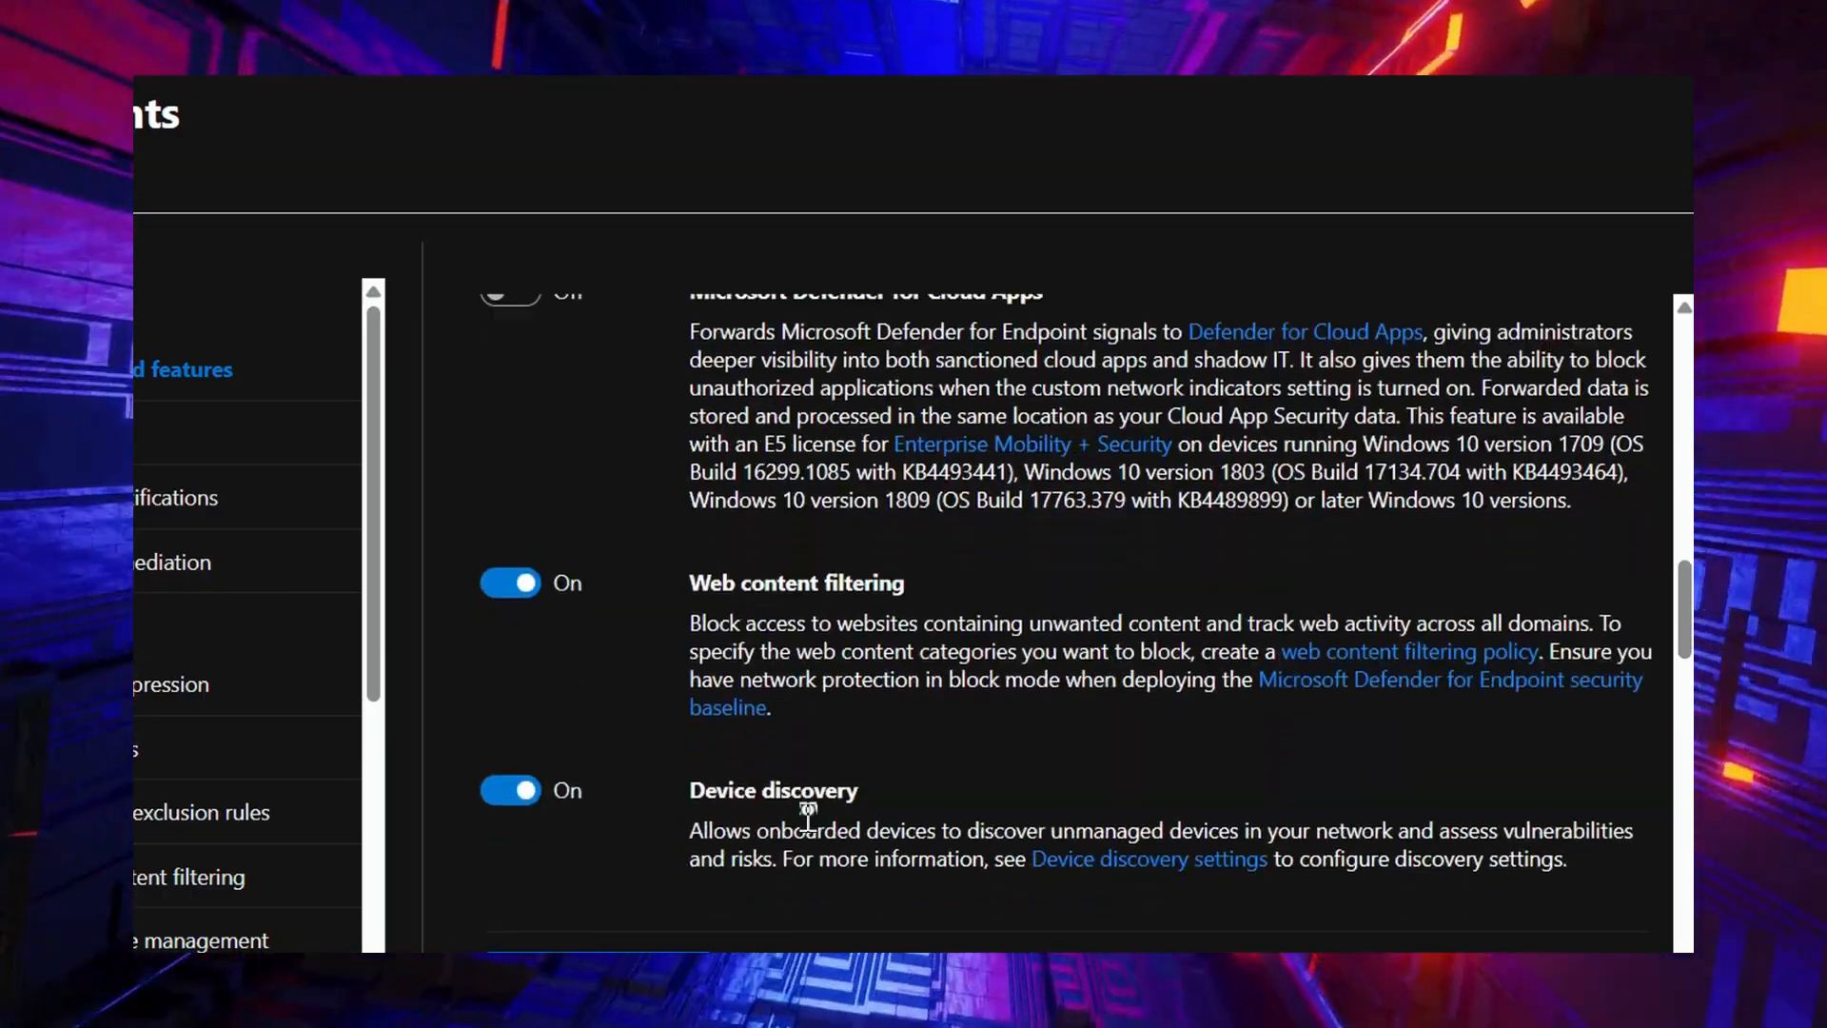
{"action": "scroll", "coordinate": [808, 816], "scroll_direction": "down", "scroll_amount": 6}
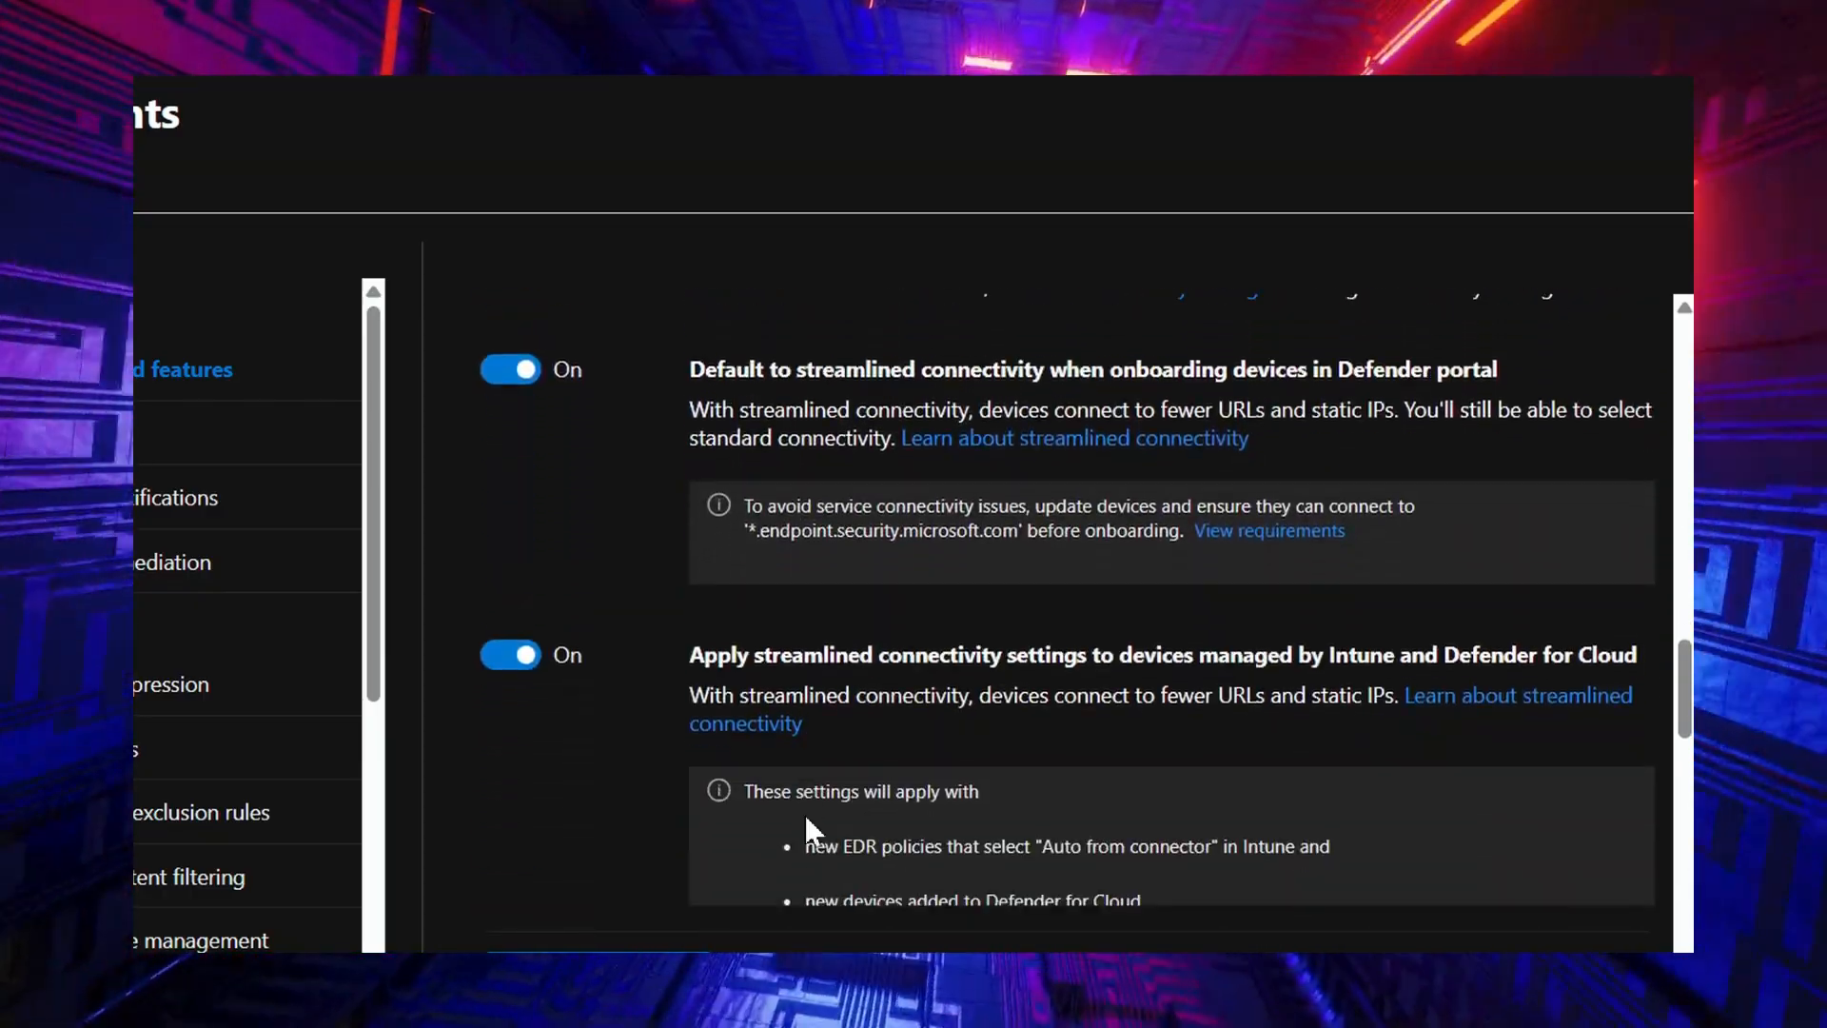
{"action": "scroll", "coordinate": [806, 818], "scroll_direction": "down", "scroll_amount": 8}
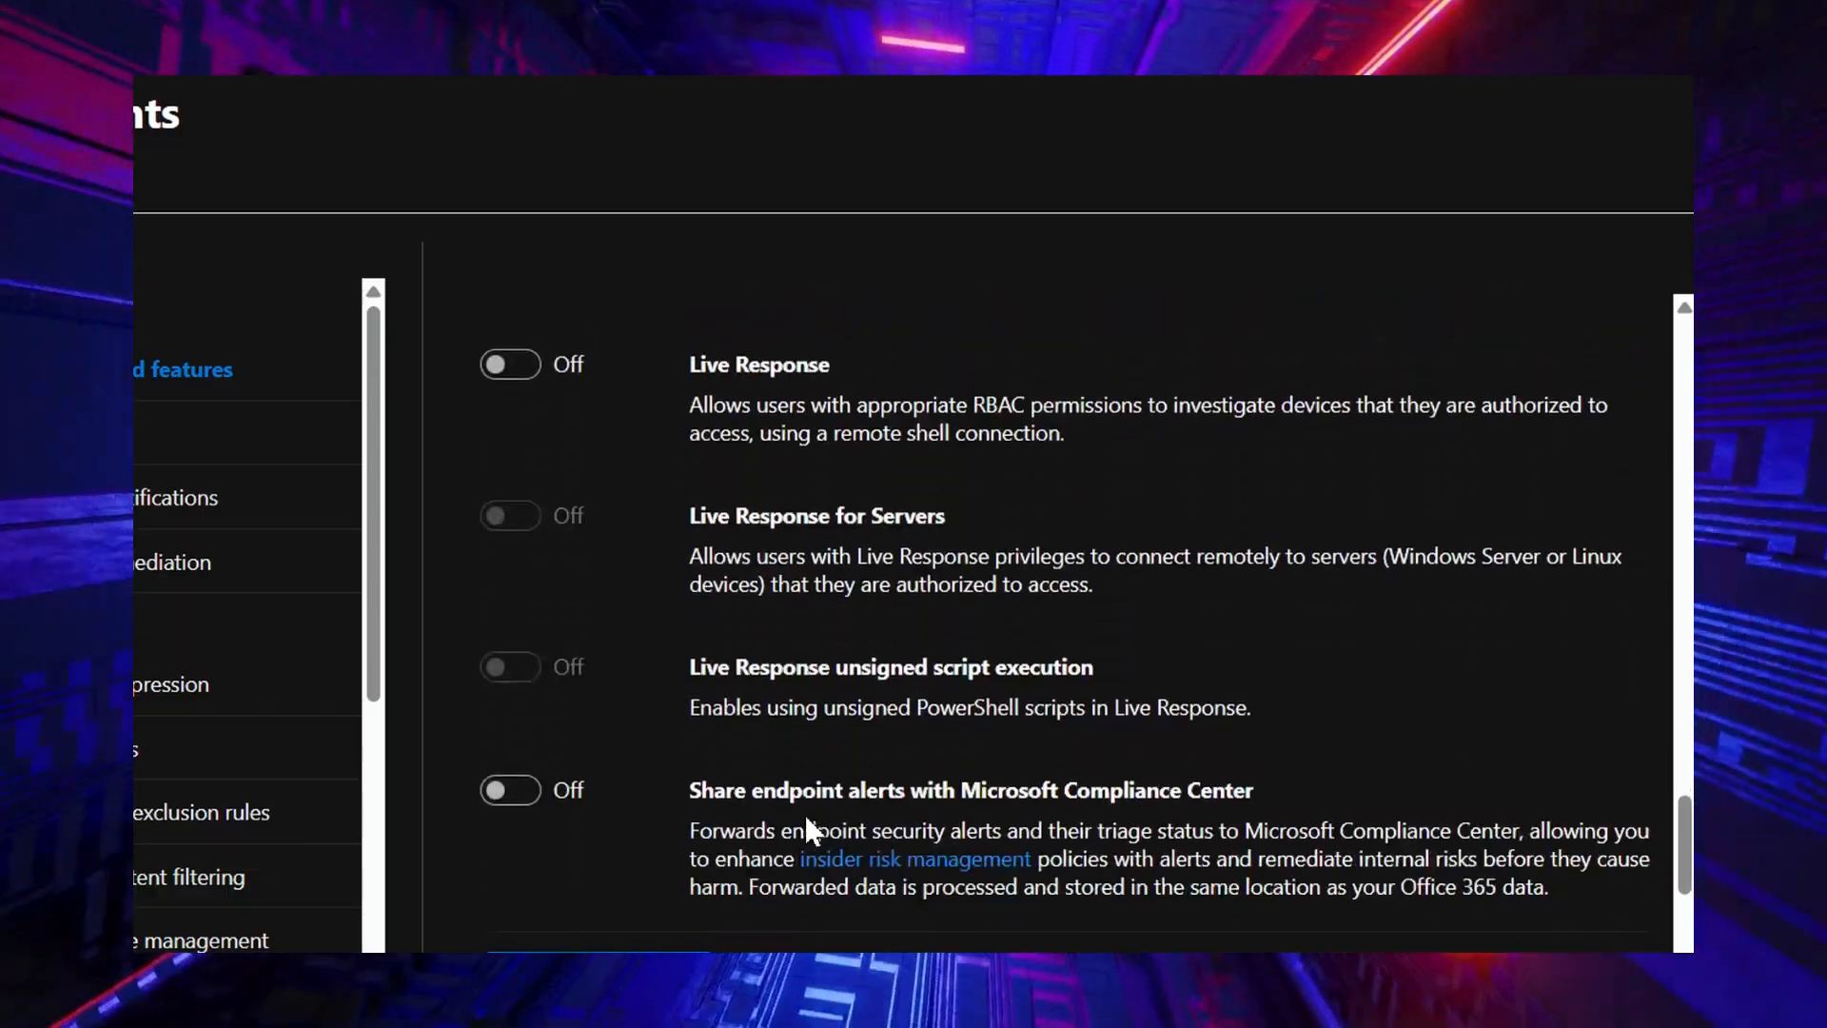
{"action": "scroll", "coordinate": [805, 814], "scroll_direction": "down", "scroll_amount": 2}
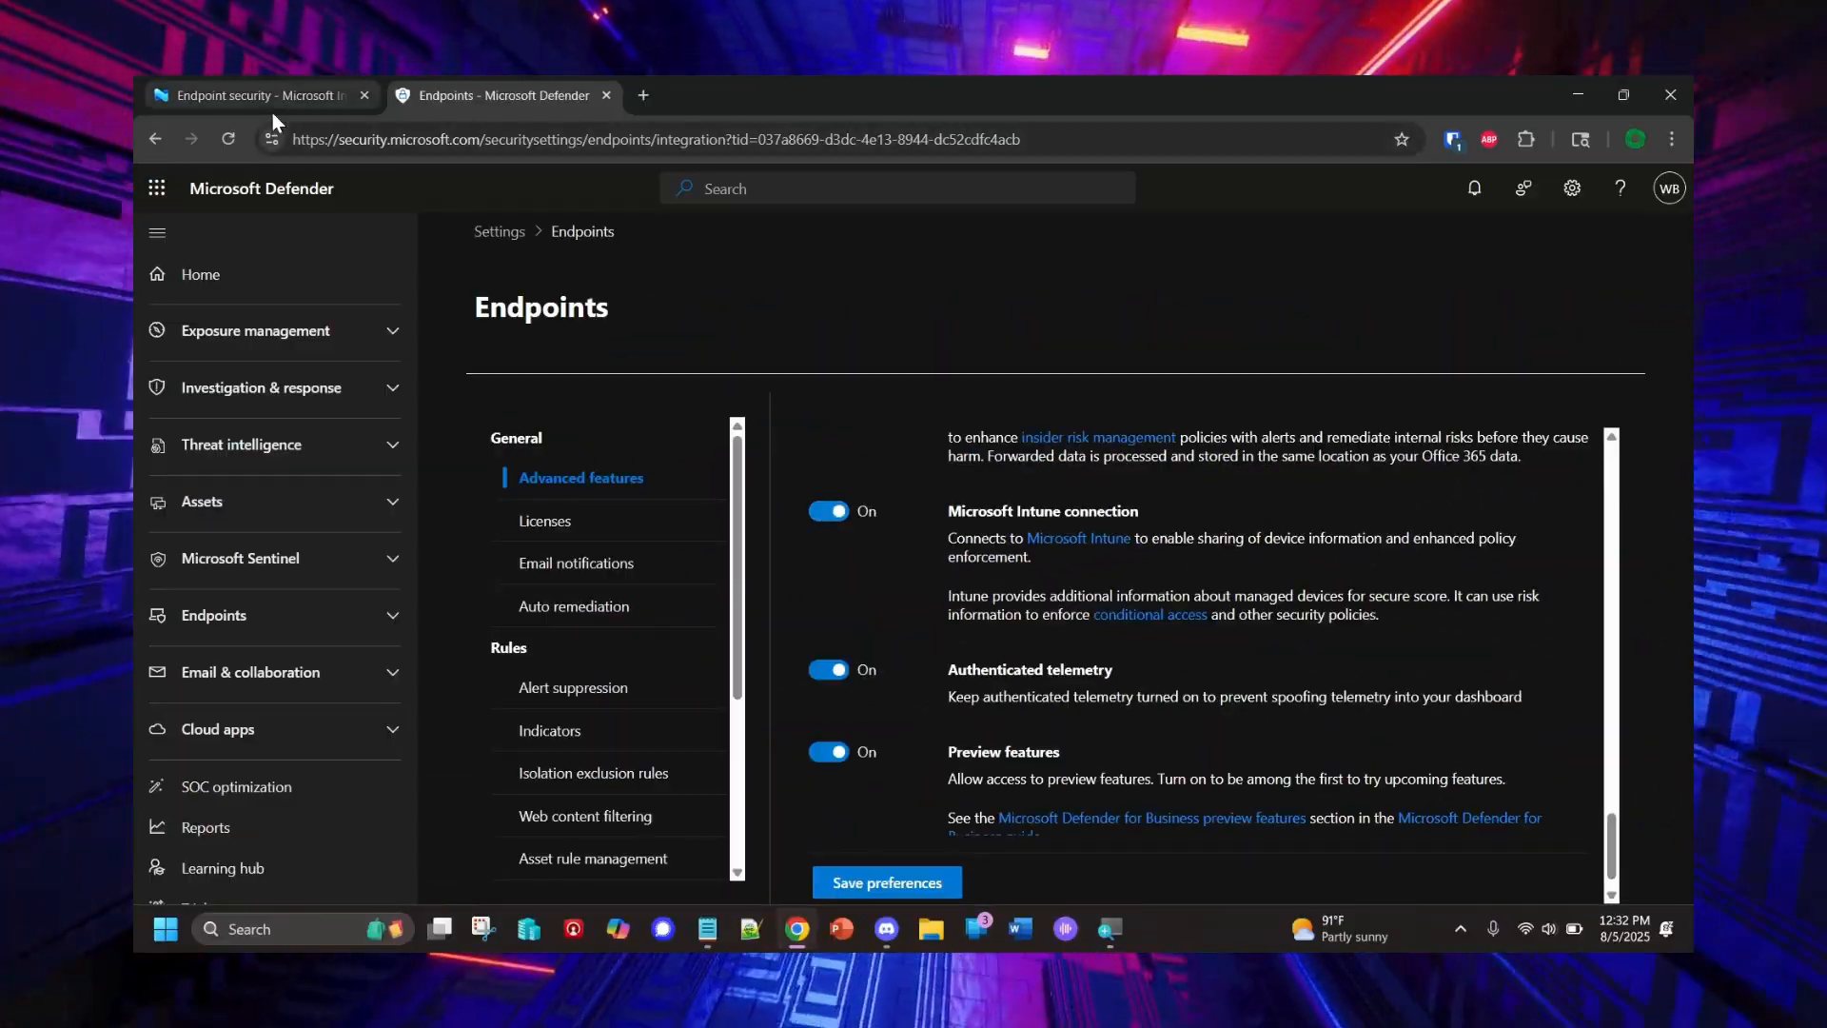
{"action": "left_click", "coordinate": [272, 108]}
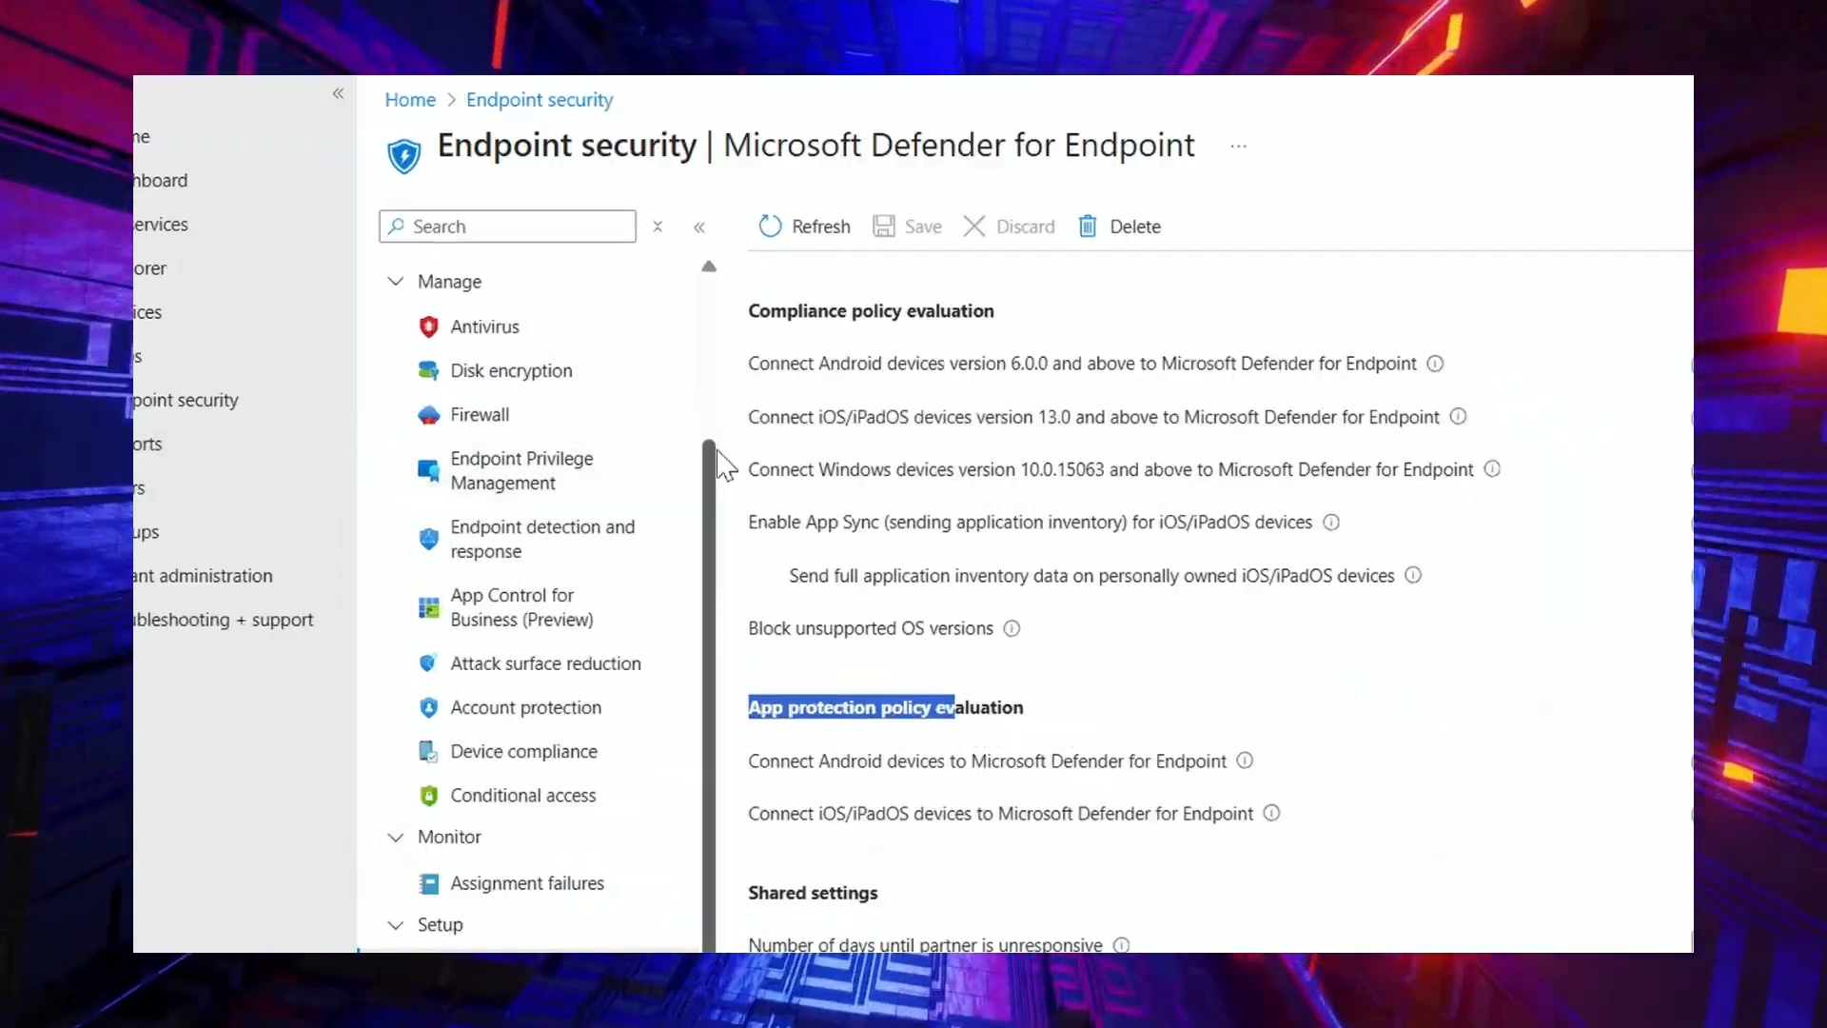